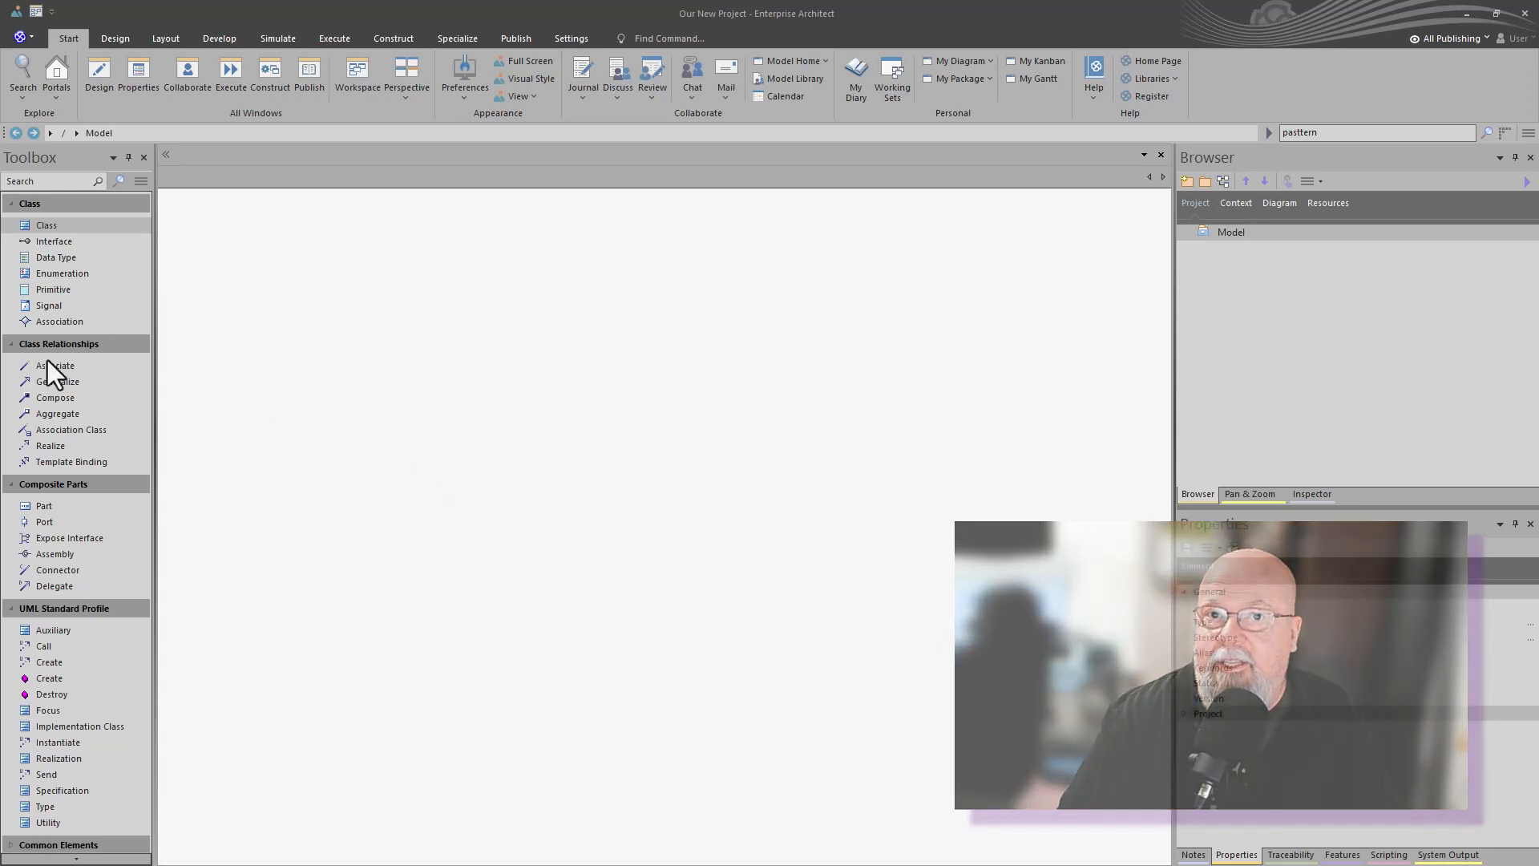
Check which resources the new project holds in the Browser, and return to the project tree
click(656, 341)
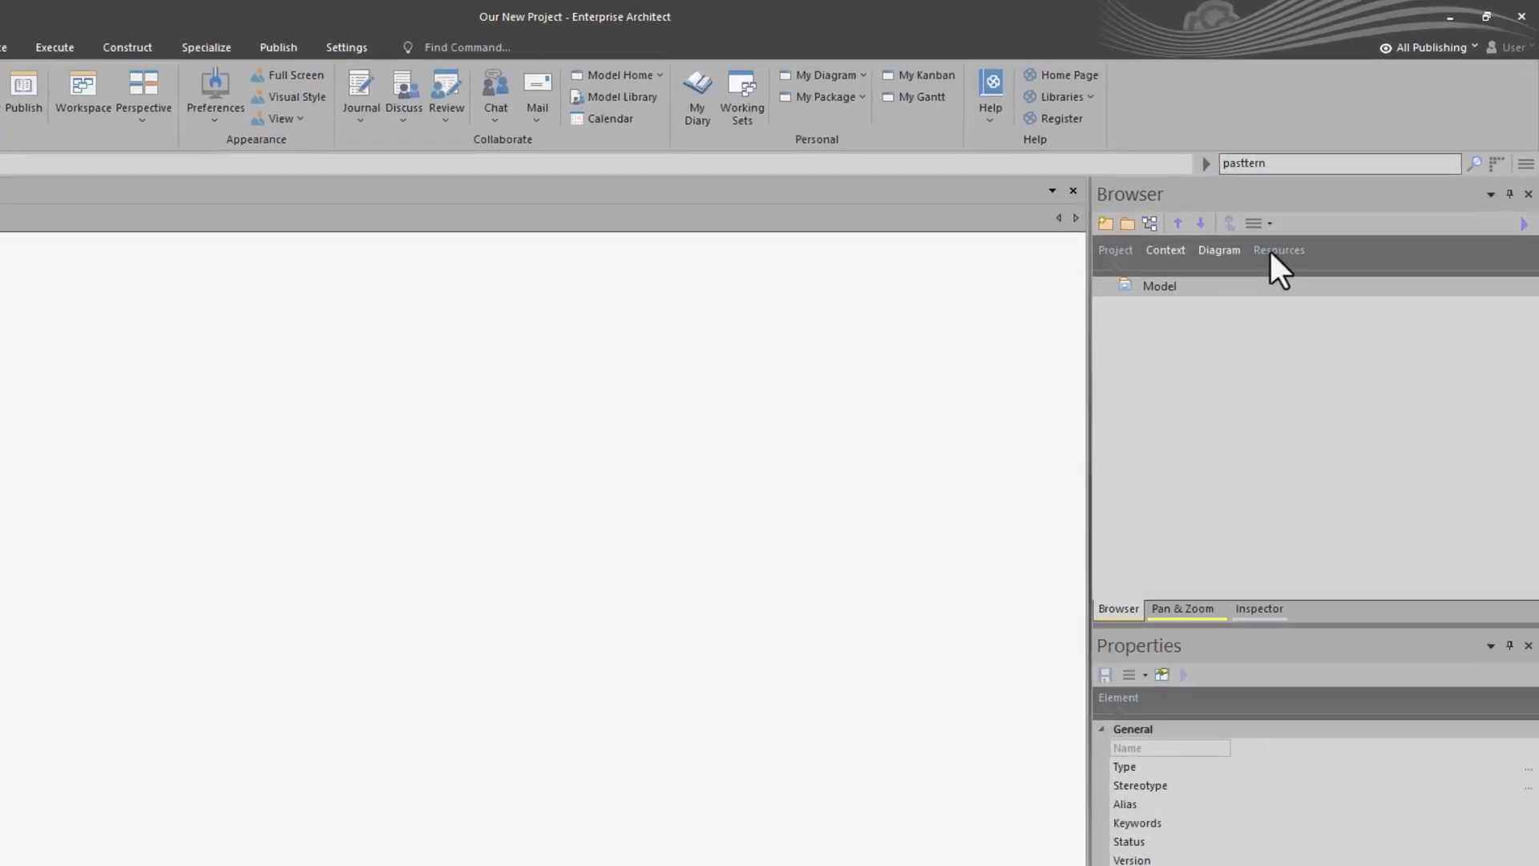
click(1324, 205)
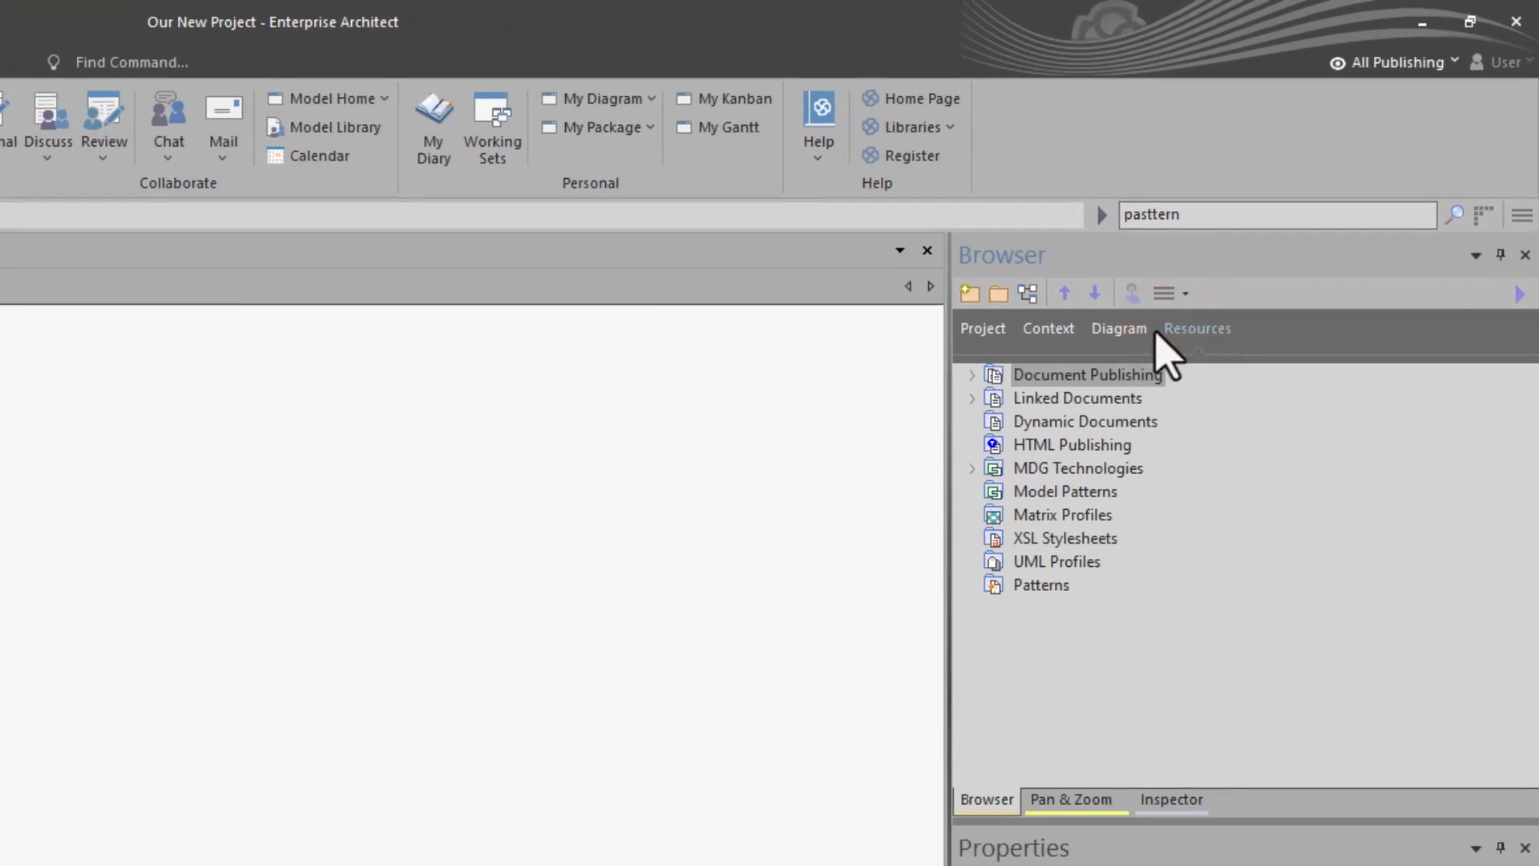
click(984, 329)
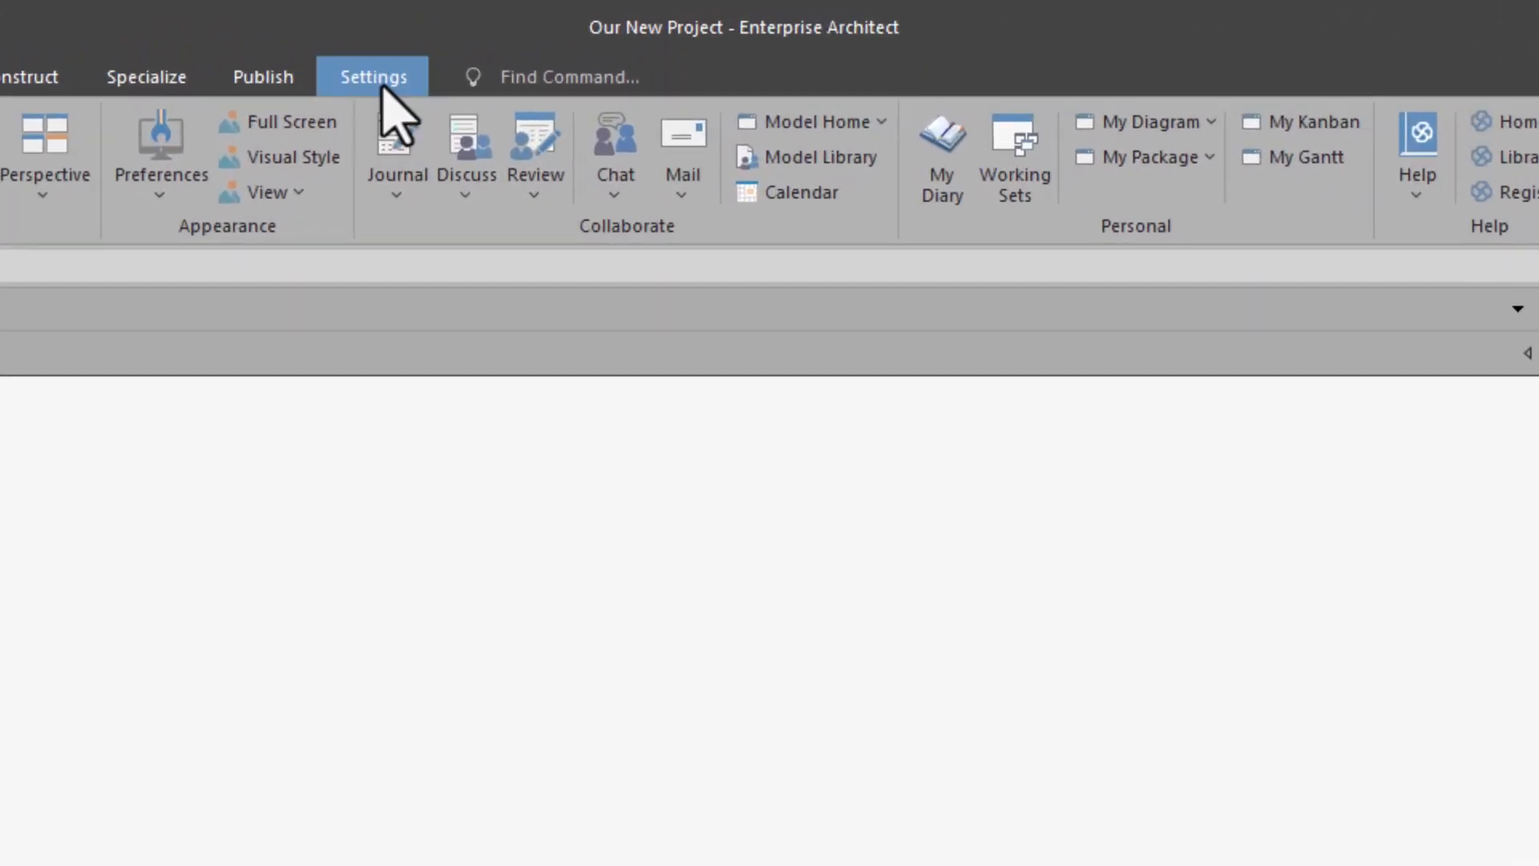
Open the Reusable Asset Service and connect it to the UMLO Demo cloud registry
click(299, 78)
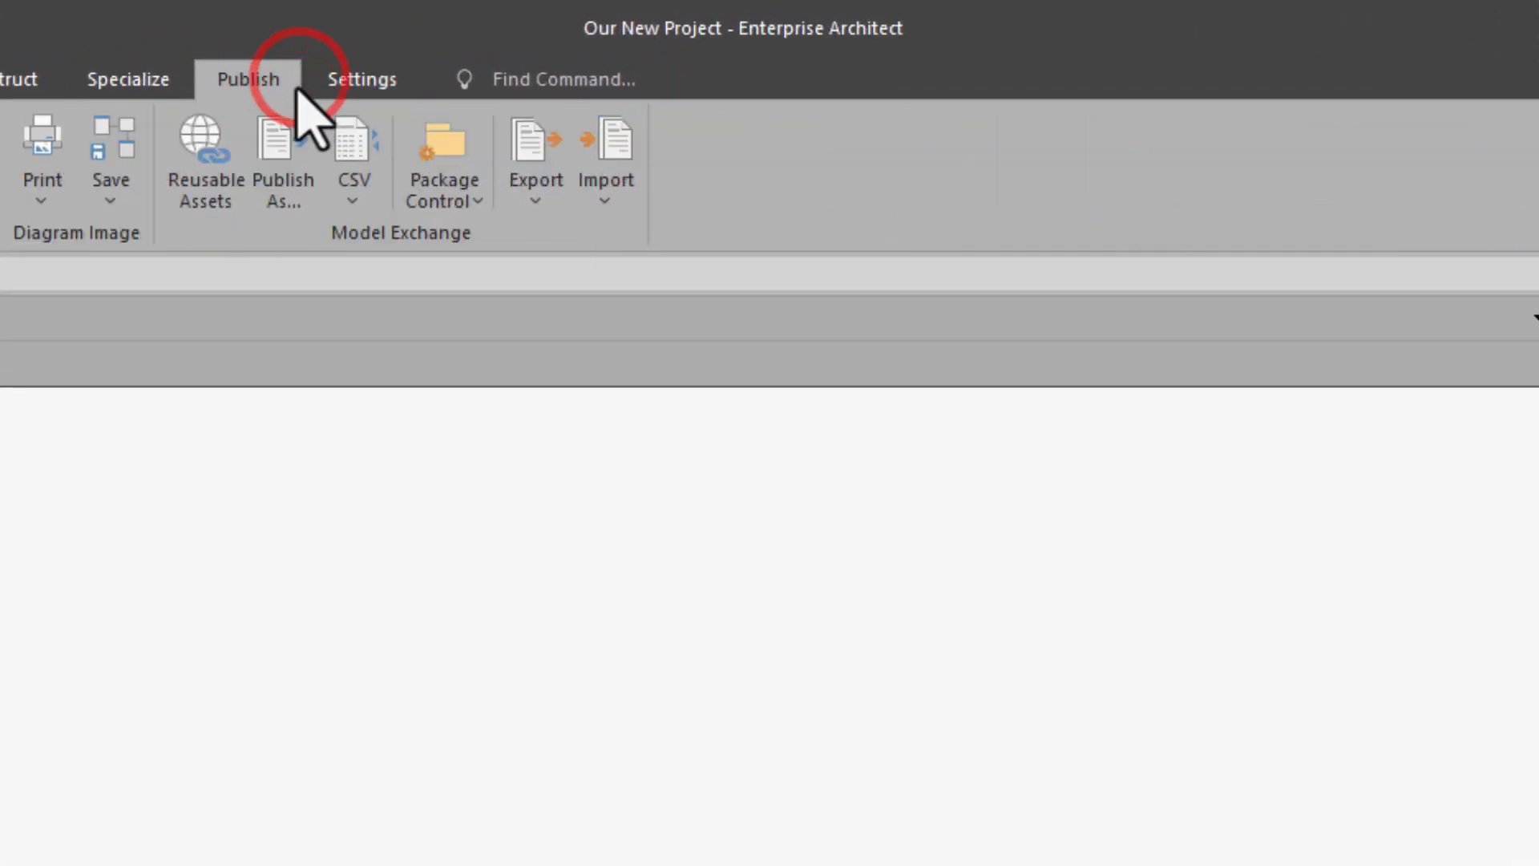
click(224, 163)
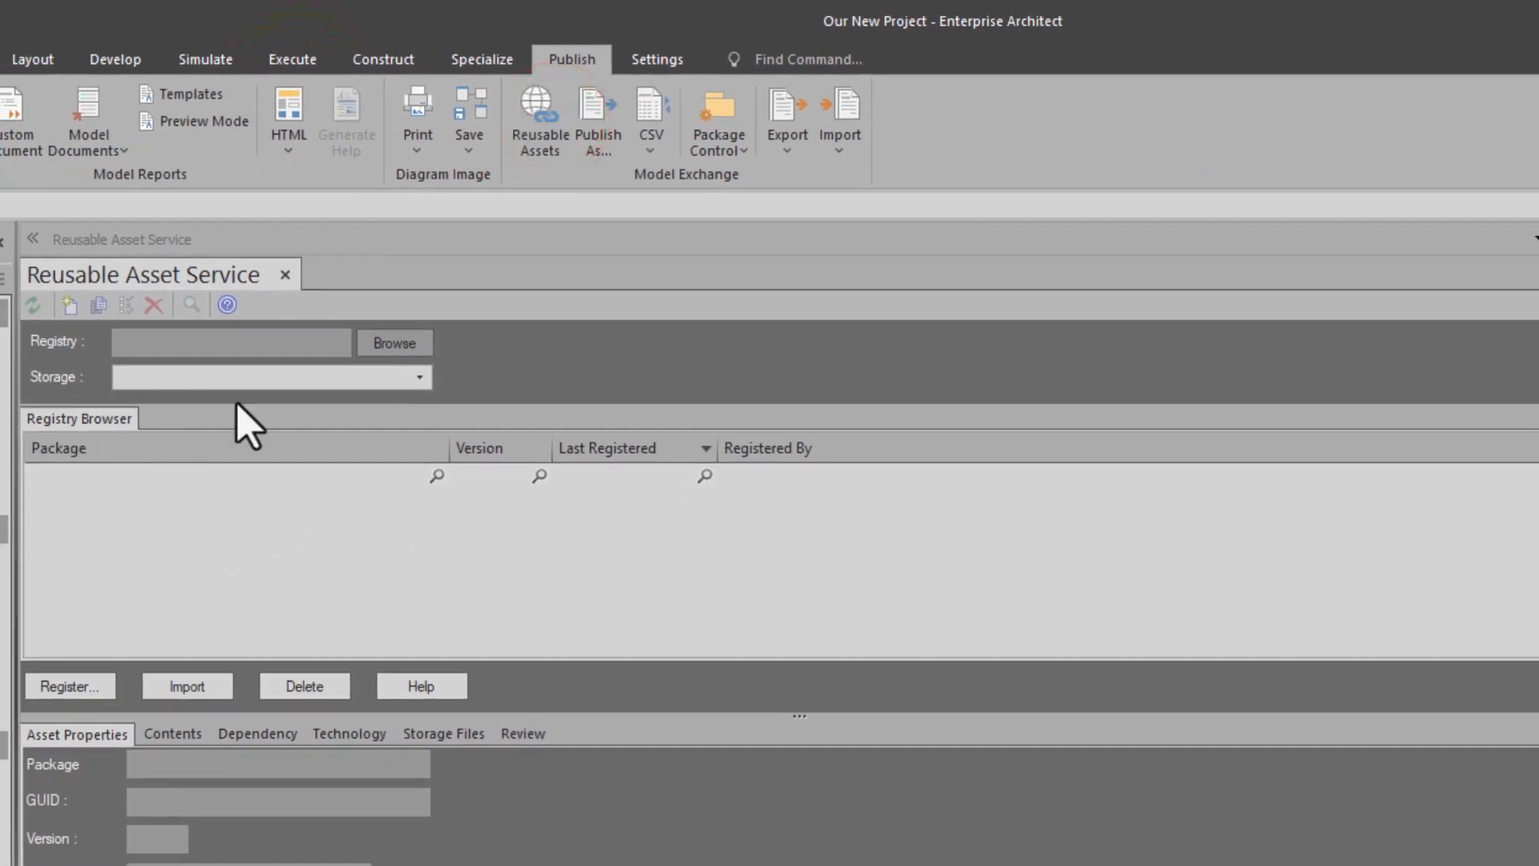
click(398, 342)
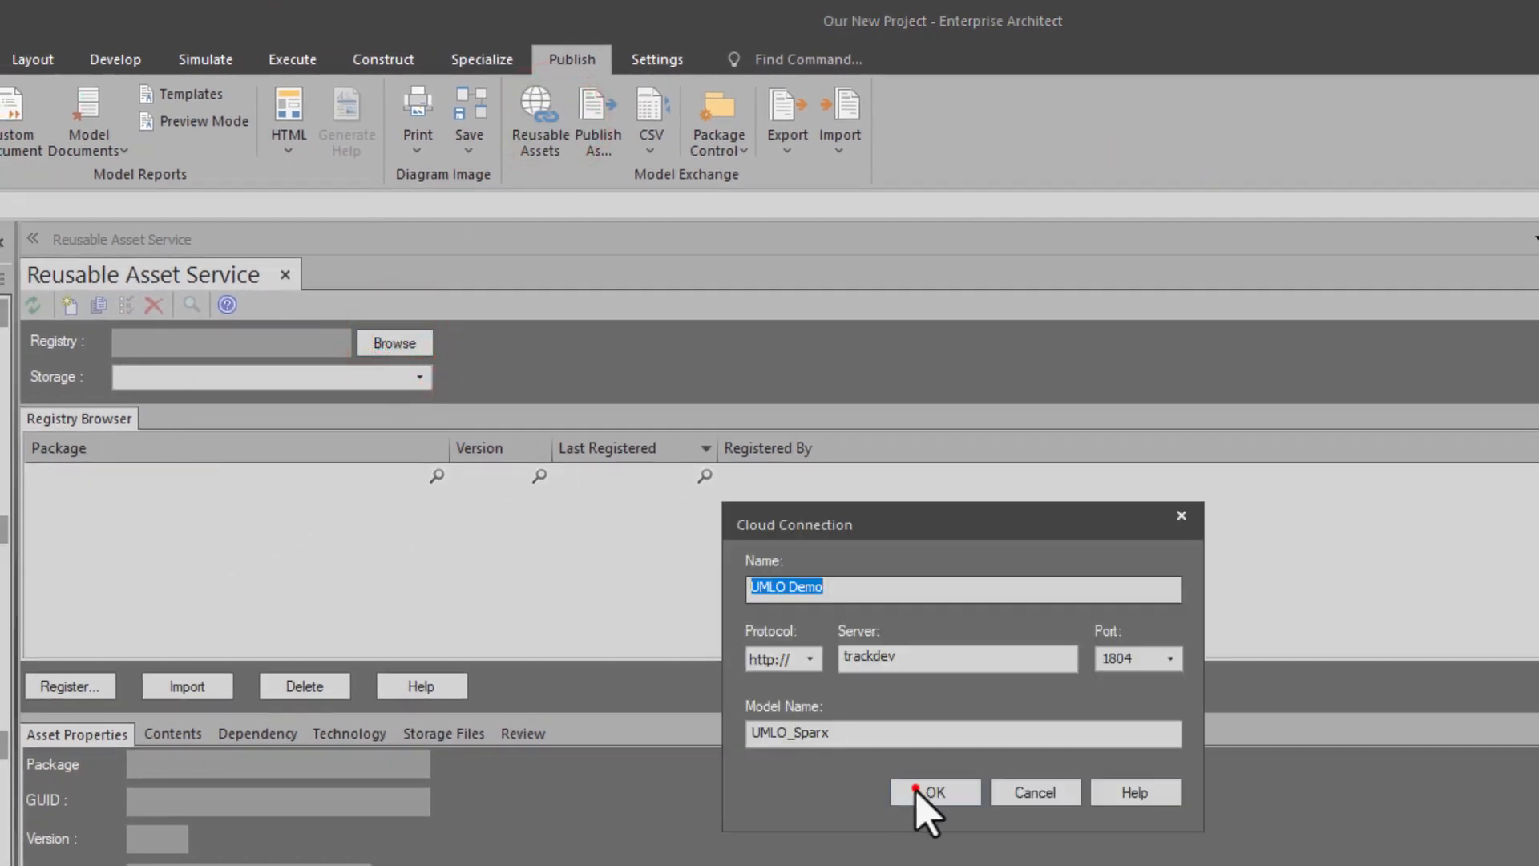
click(926, 794)
Import all datasets of UMLO_BaseReferenceData_052824.xml from the Reference Data storage into the project
click(419, 377)
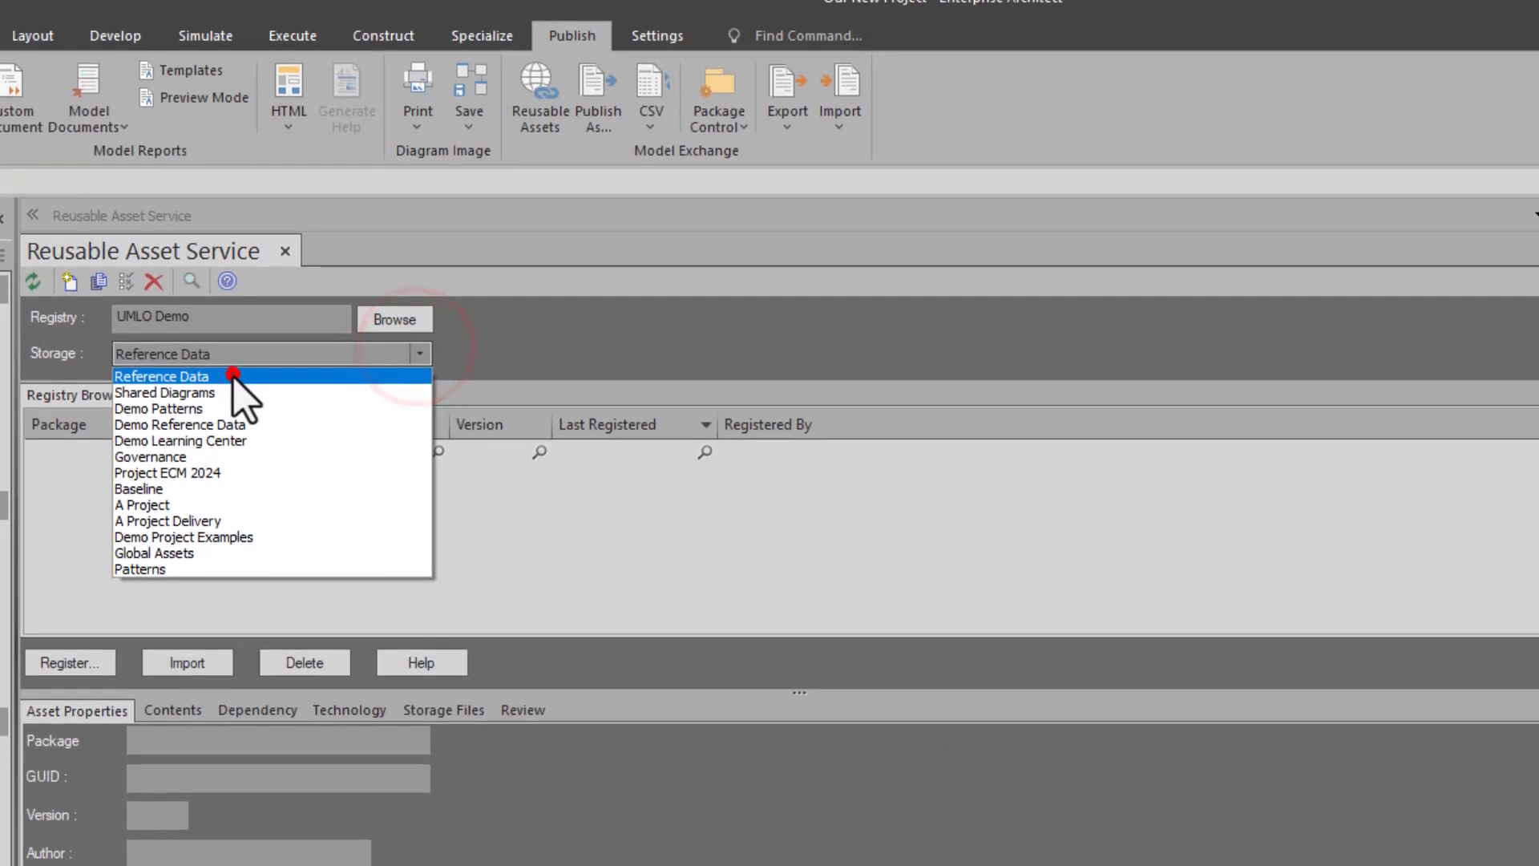
click(233, 374)
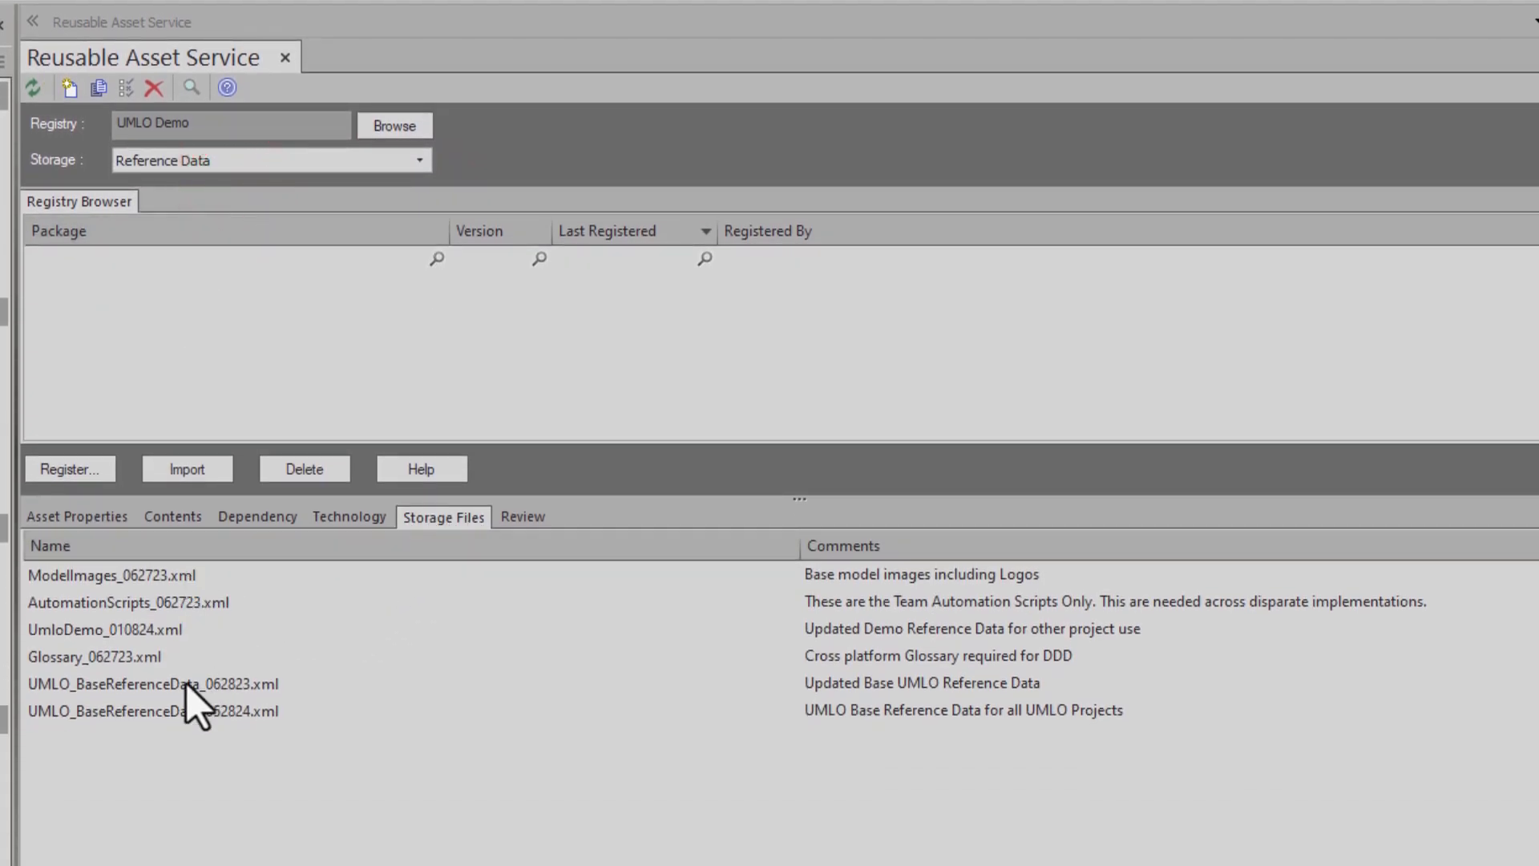
click(142, 689)
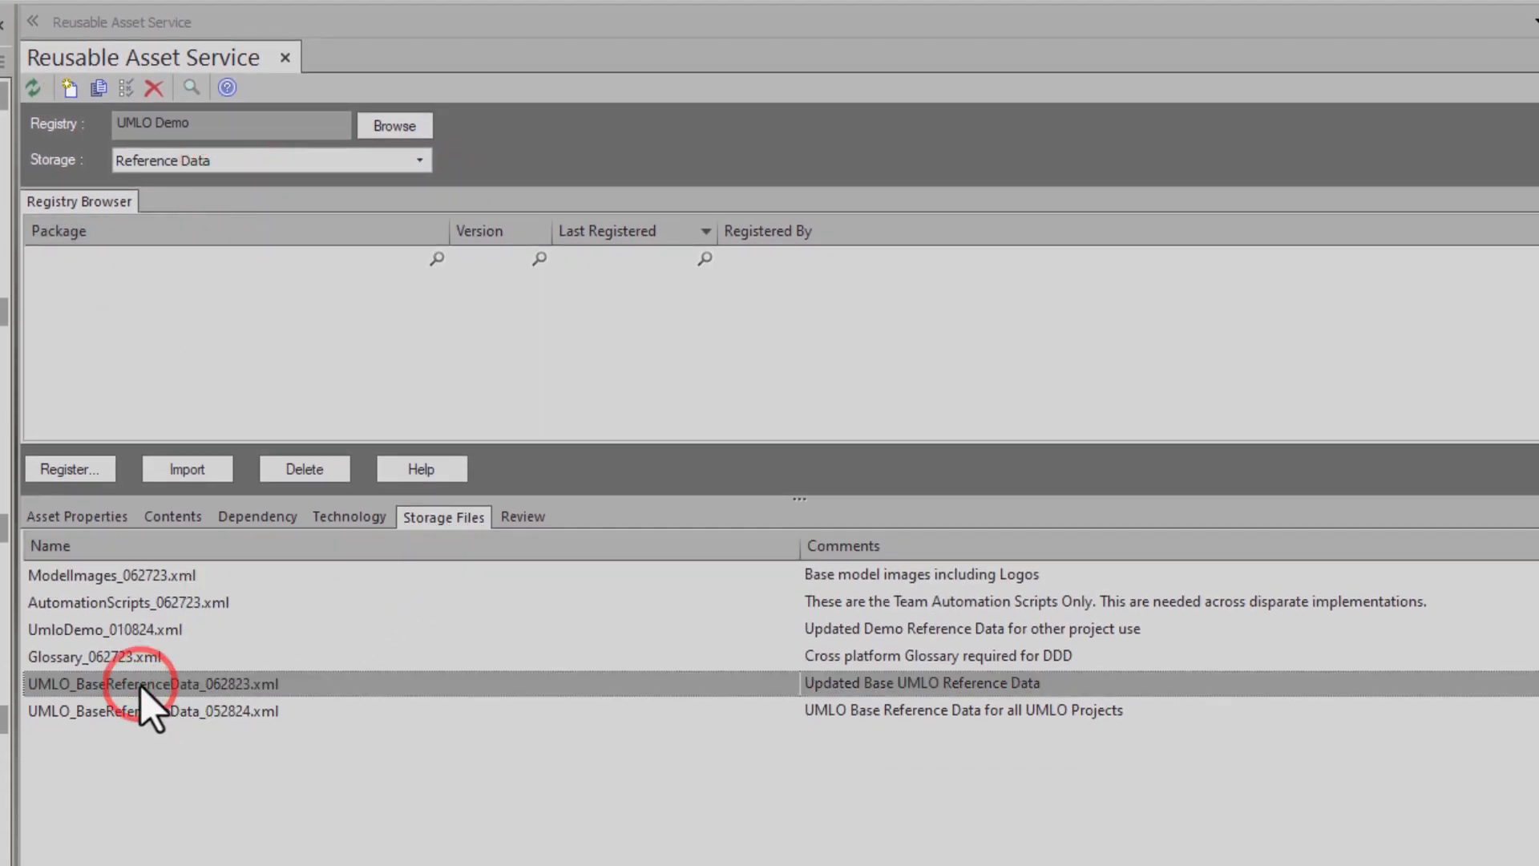
click(143, 712)
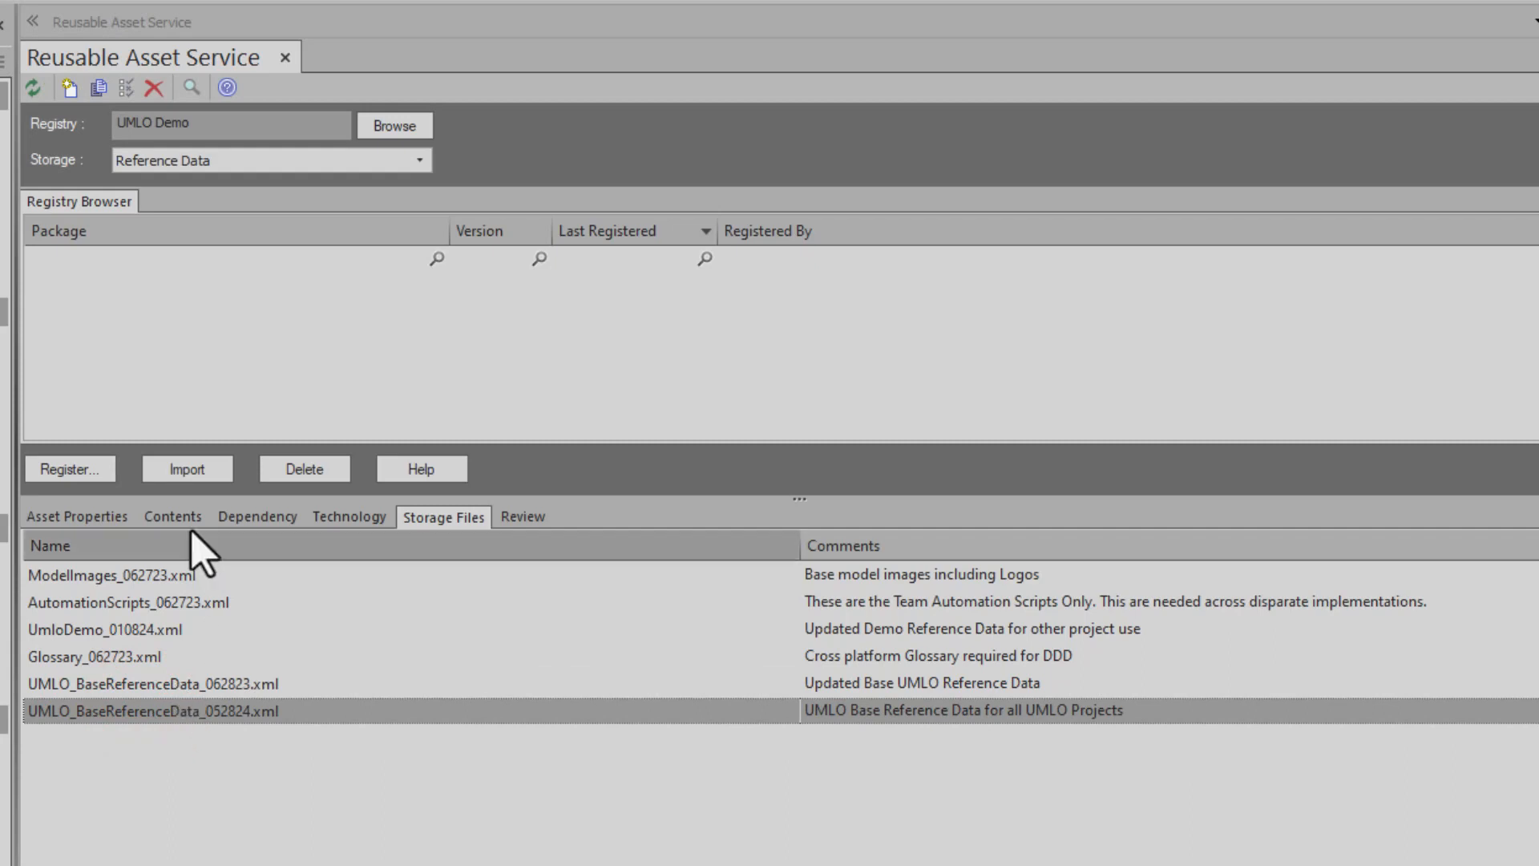
click(183, 469)
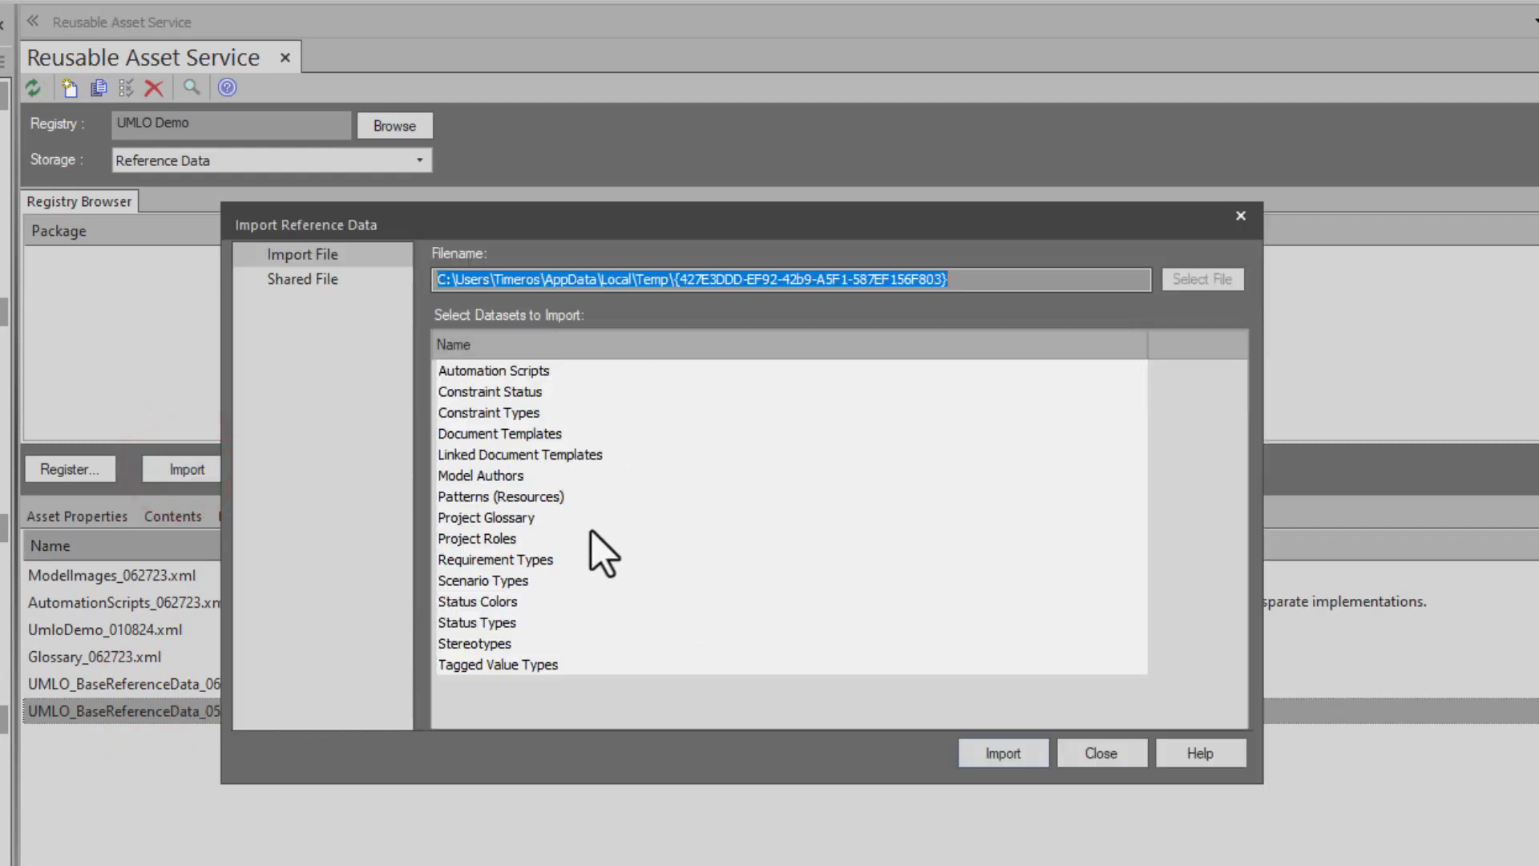
click(997, 762)
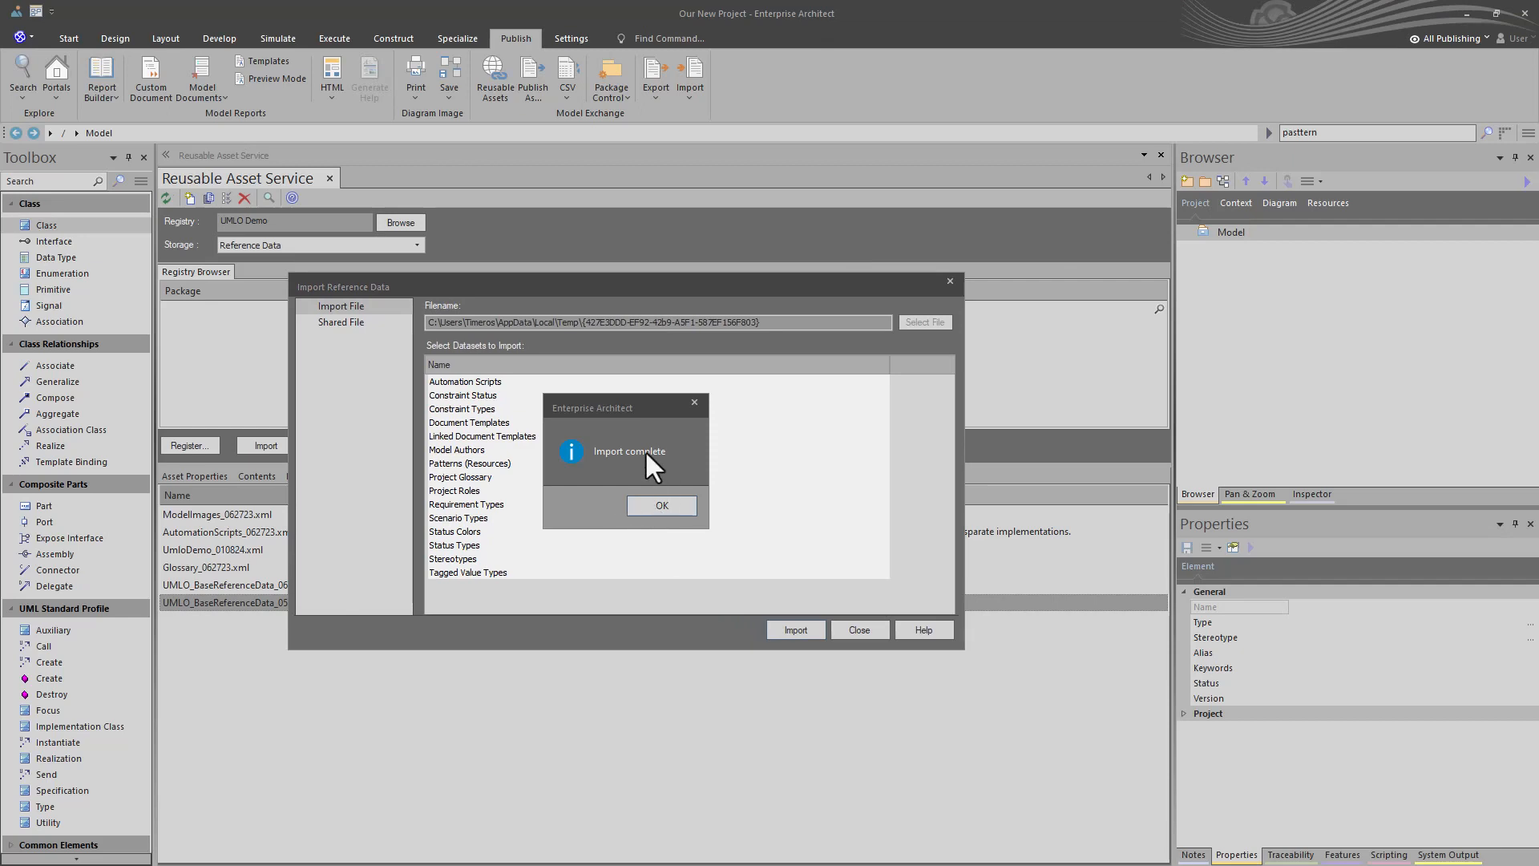
click(651, 508)
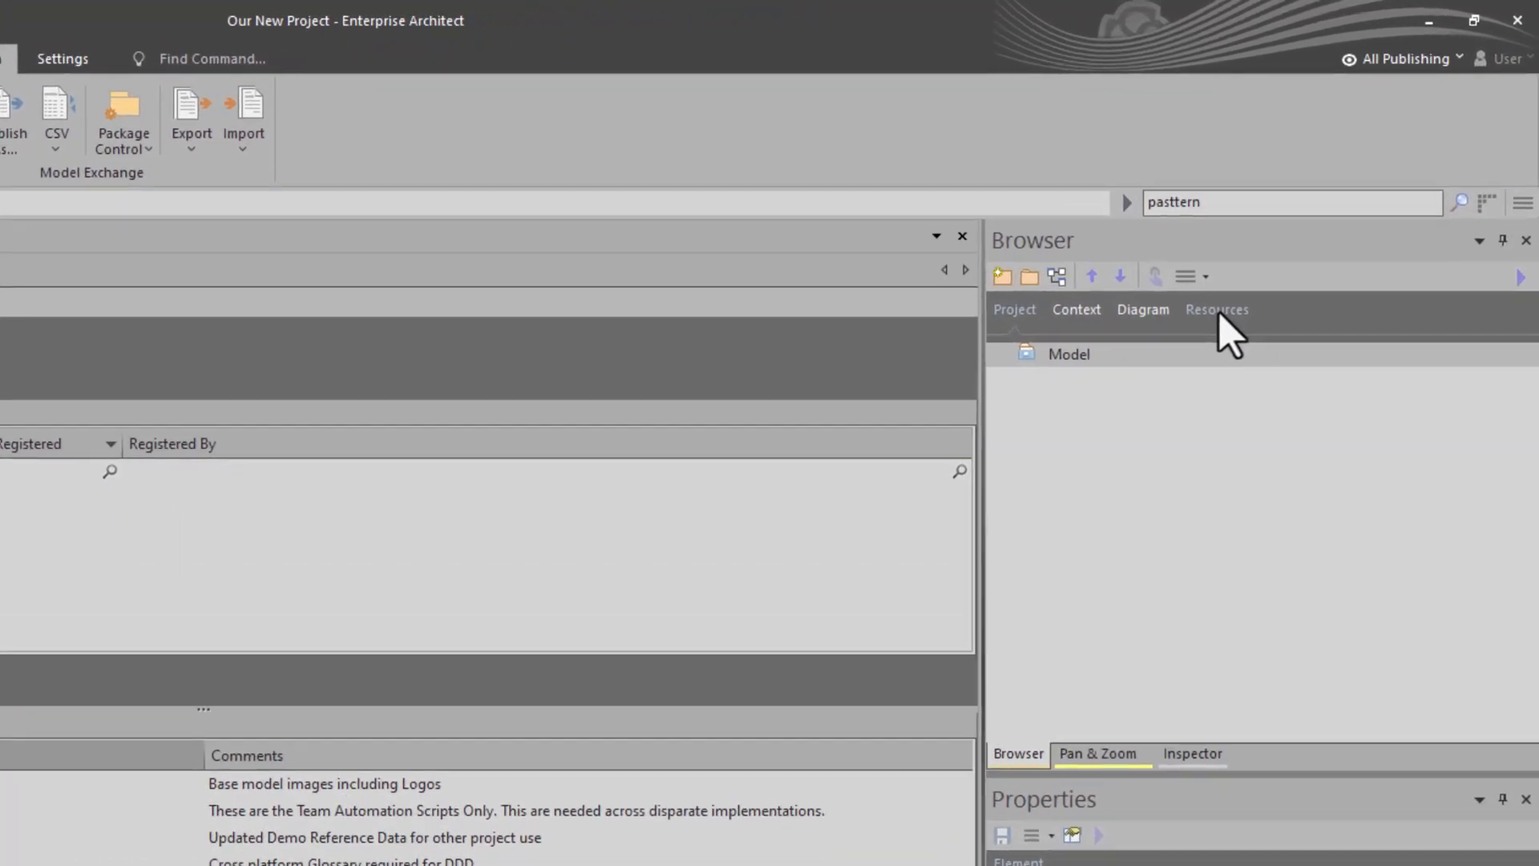
Examine the imported resources under Document Publishing and Patterns in the Browser
click(1218, 311)
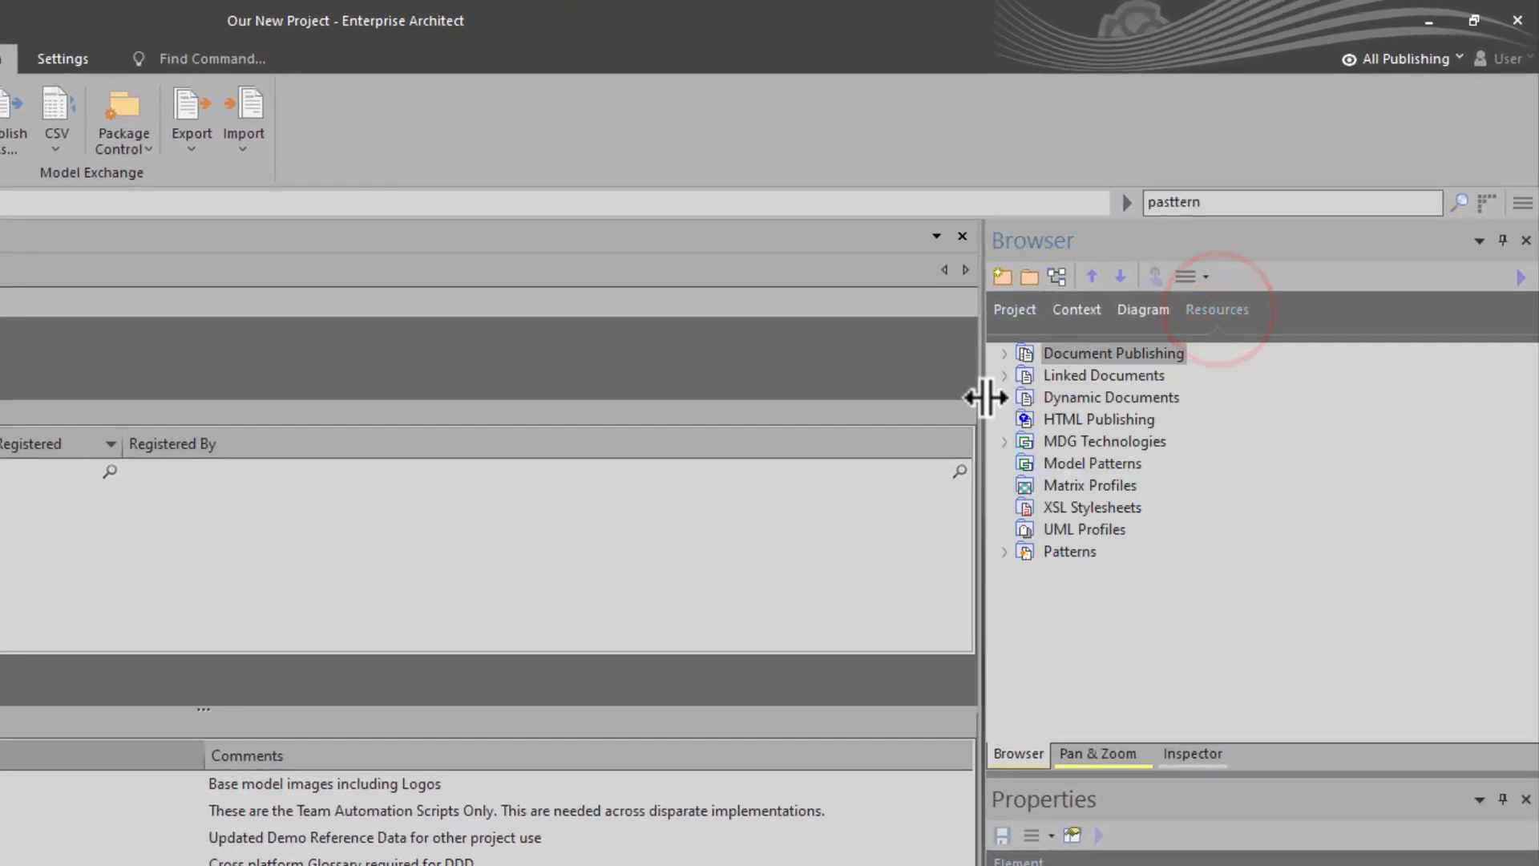
click(1004, 353)
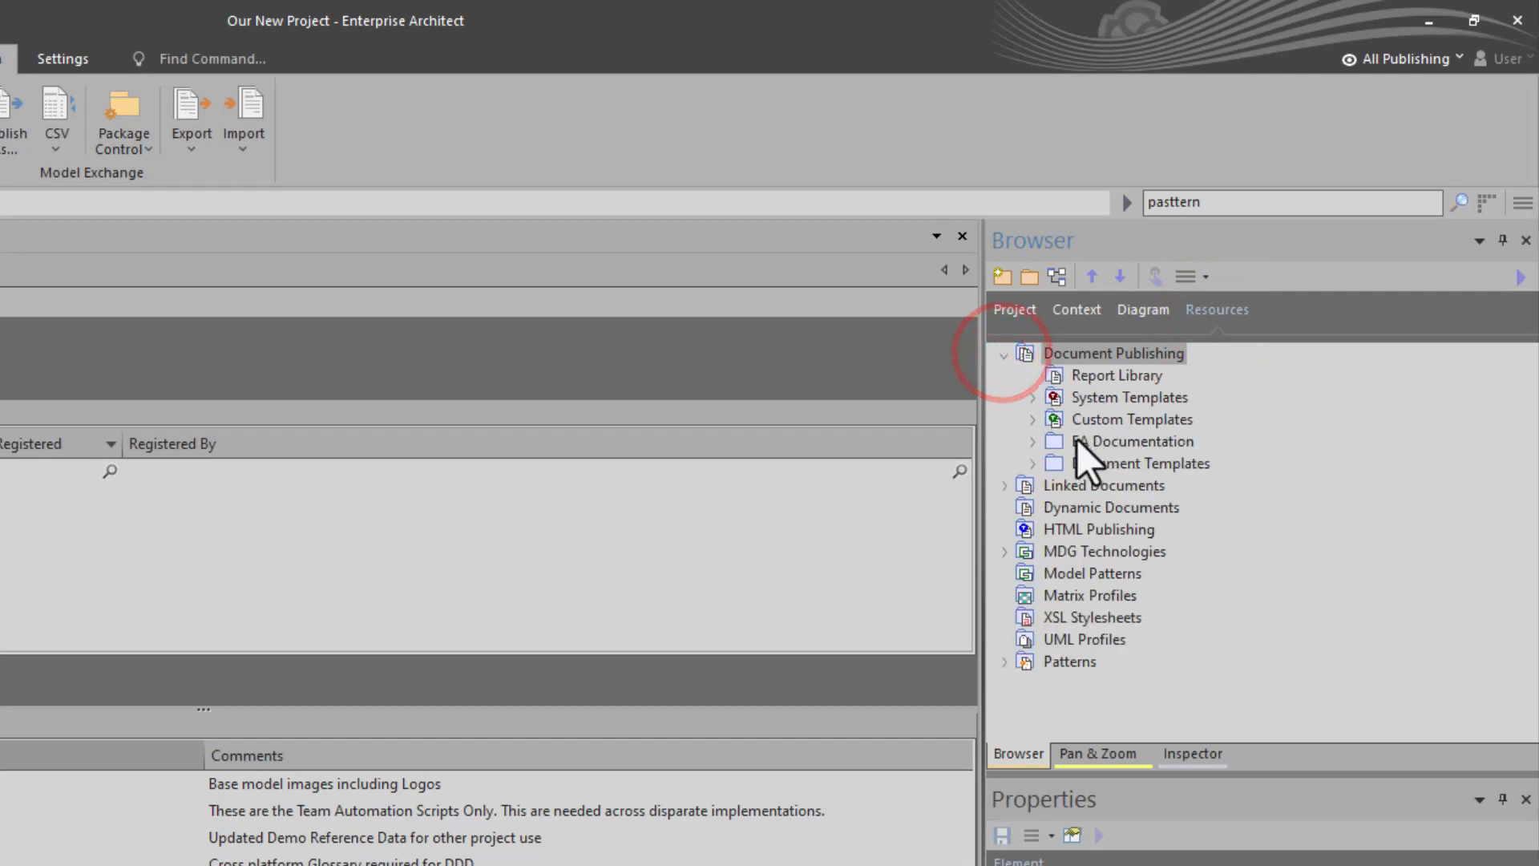
click(1007, 664)
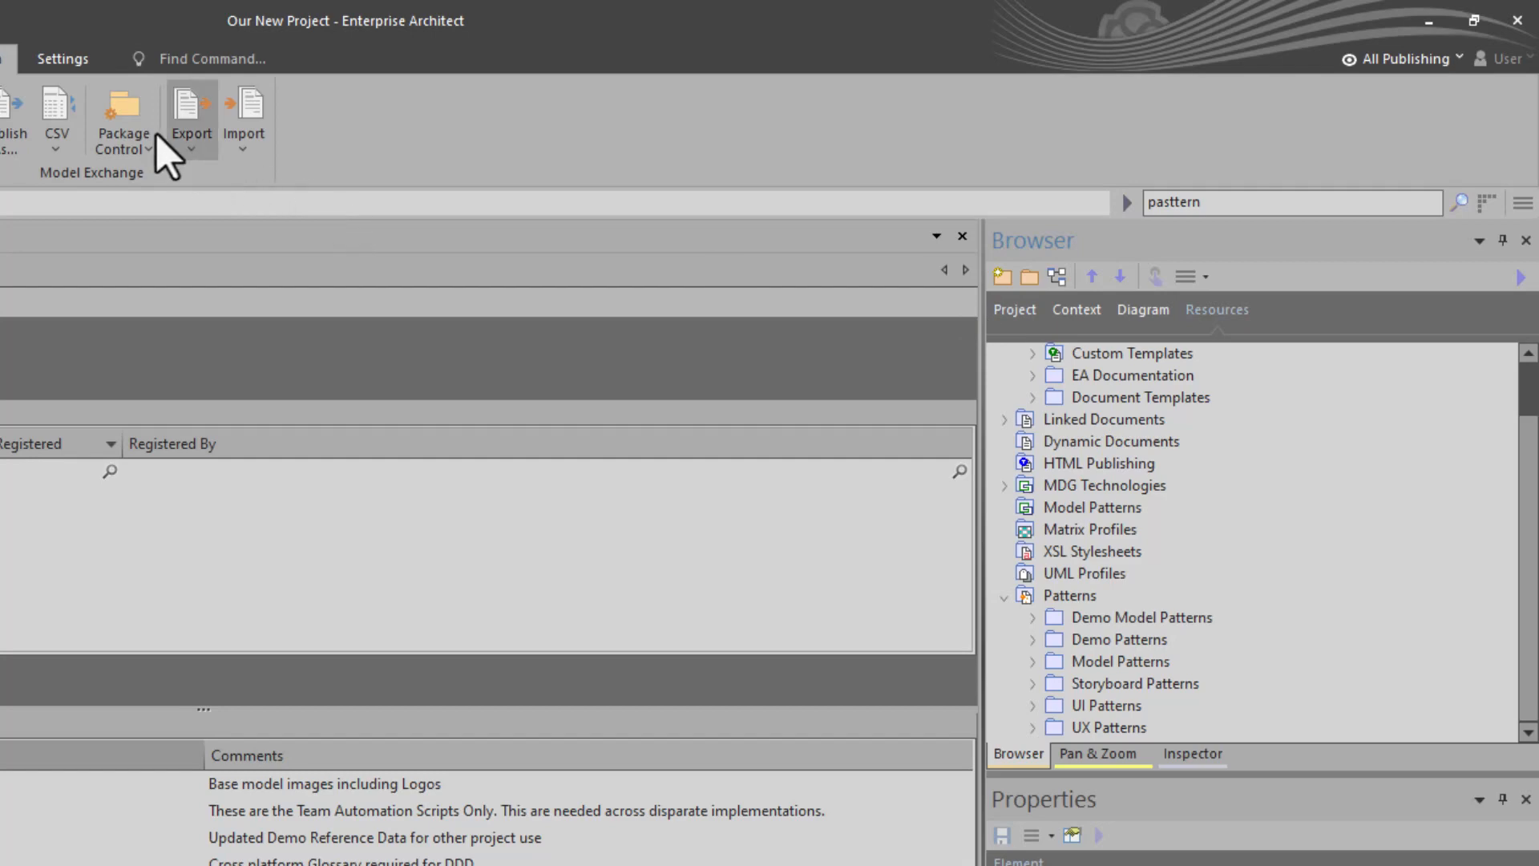
Review the project's UML stereotypes and tagged value types, and close the UML Types dialog
click(40, 54)
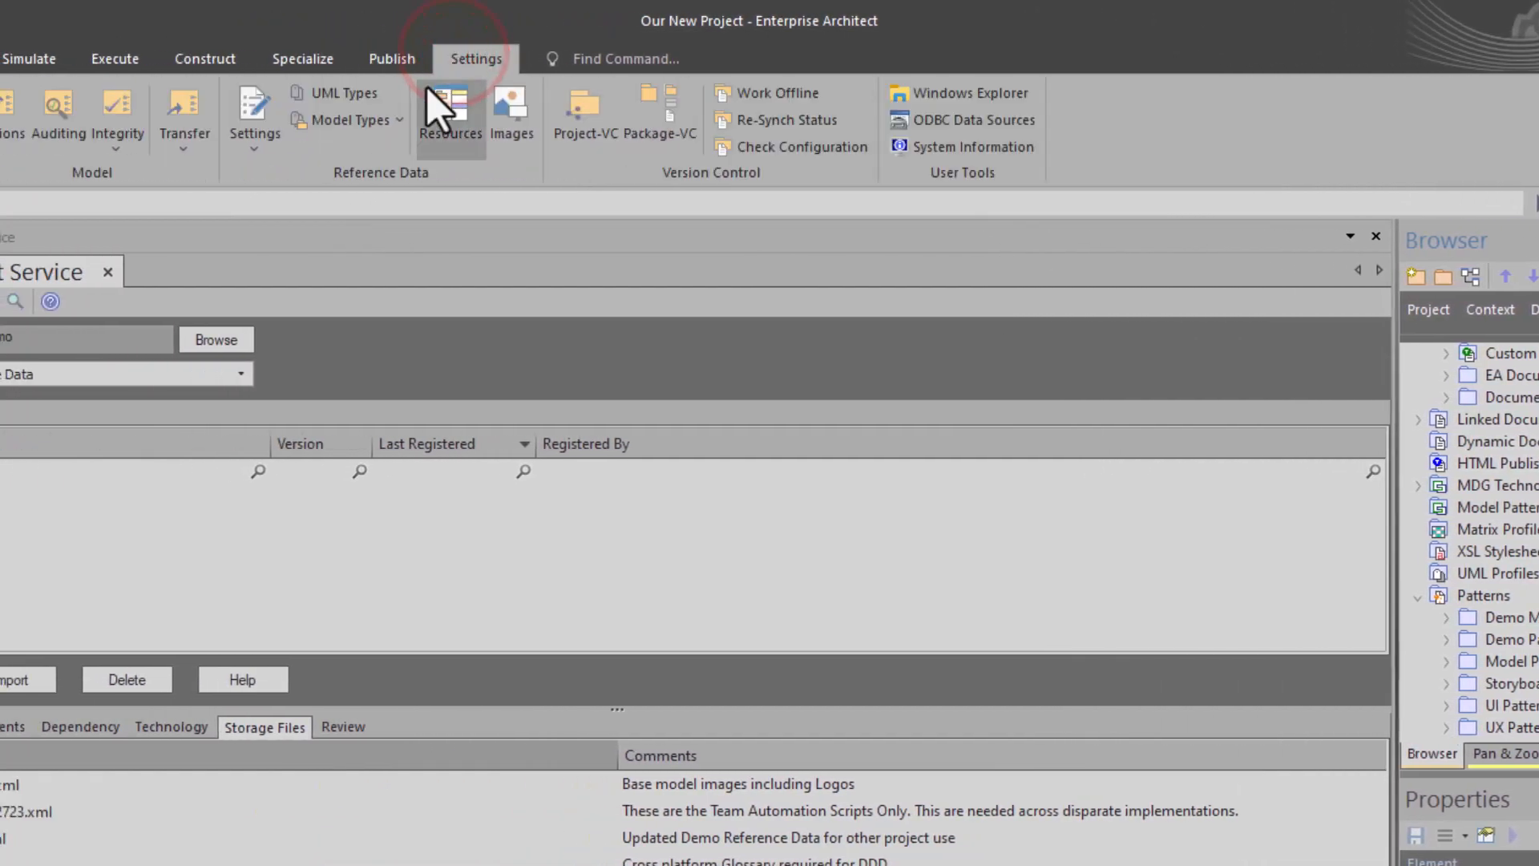
click(345, 95)
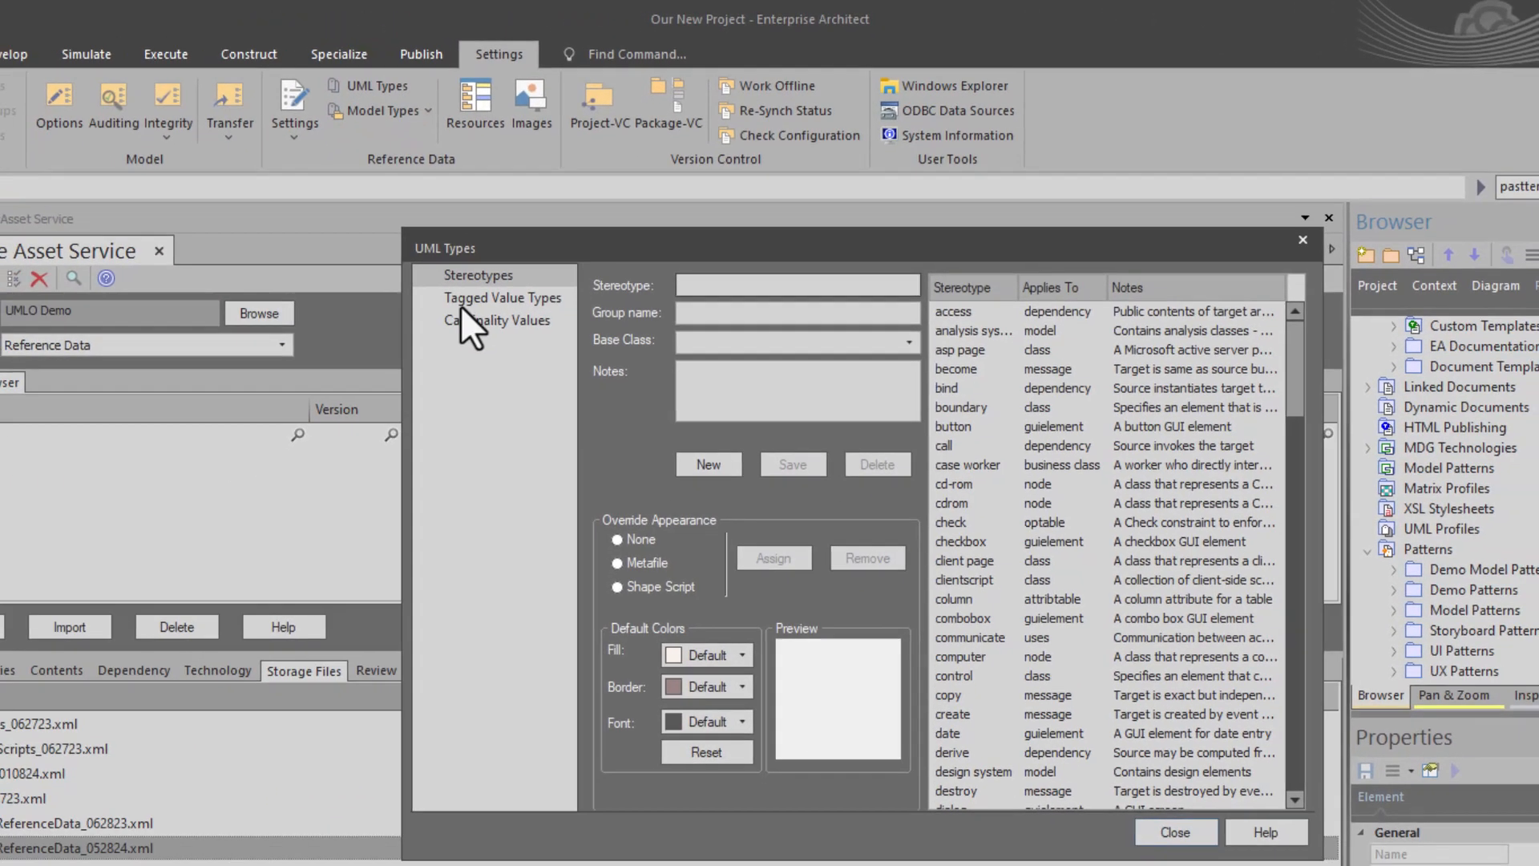
click(437, 330)
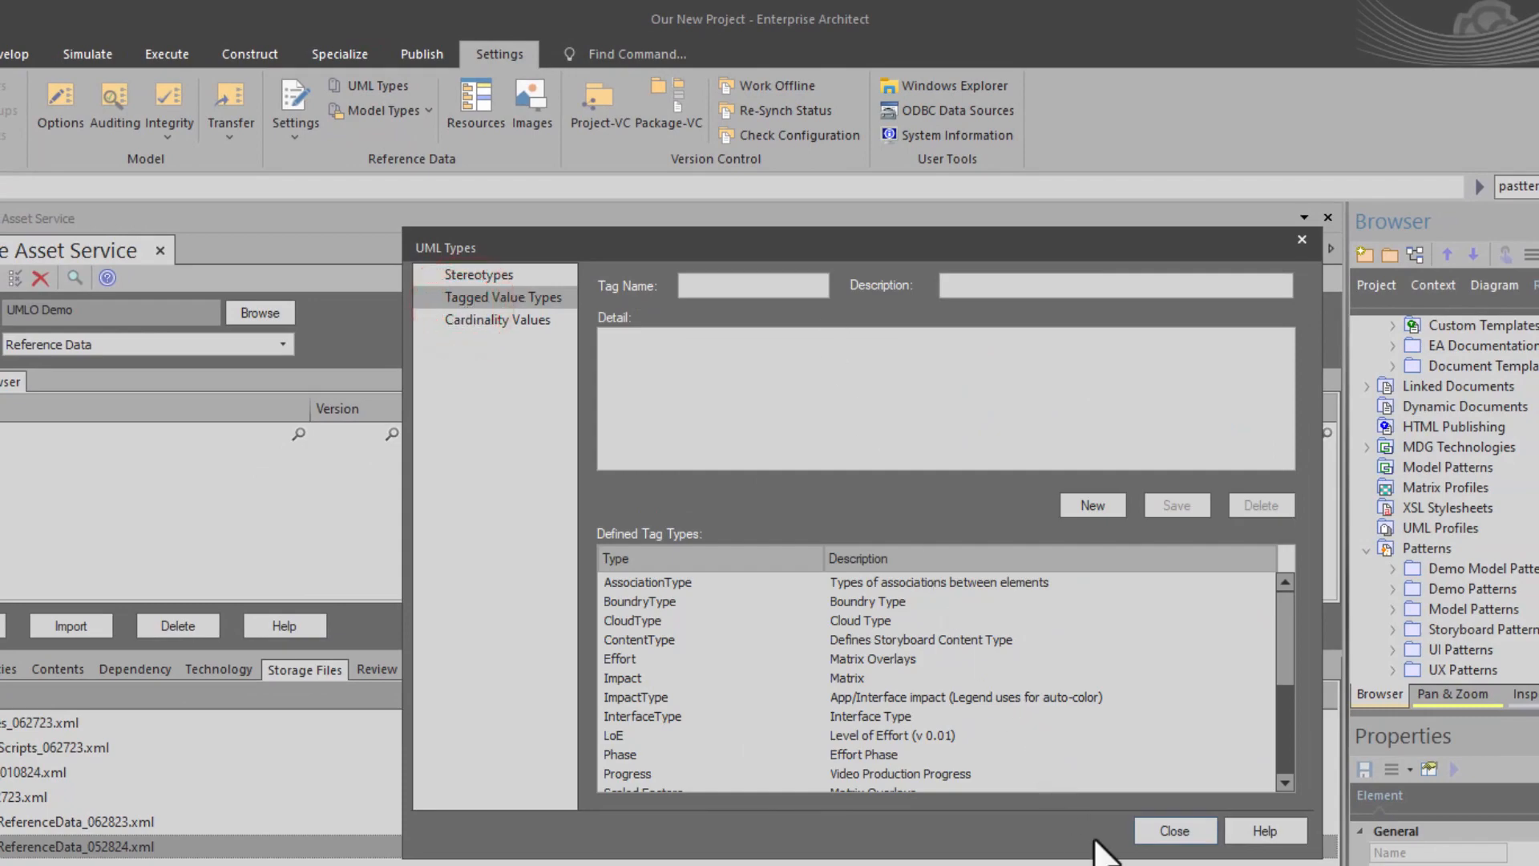
click(1181, 832)
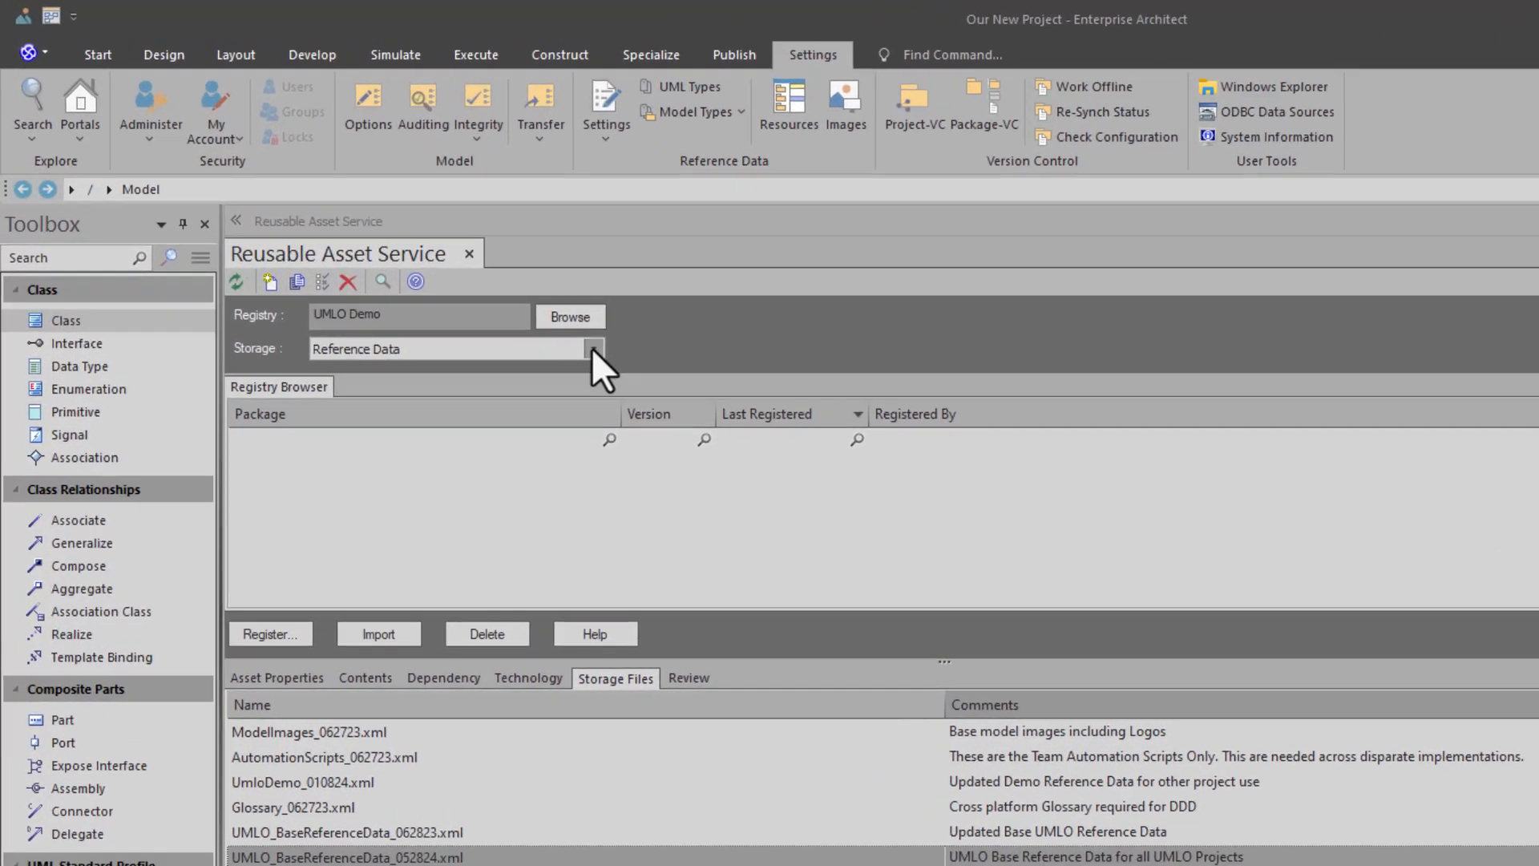
Switch the registry storage to Demo Project Examples and select the OurCo Projects Demos package
click(417, 245)
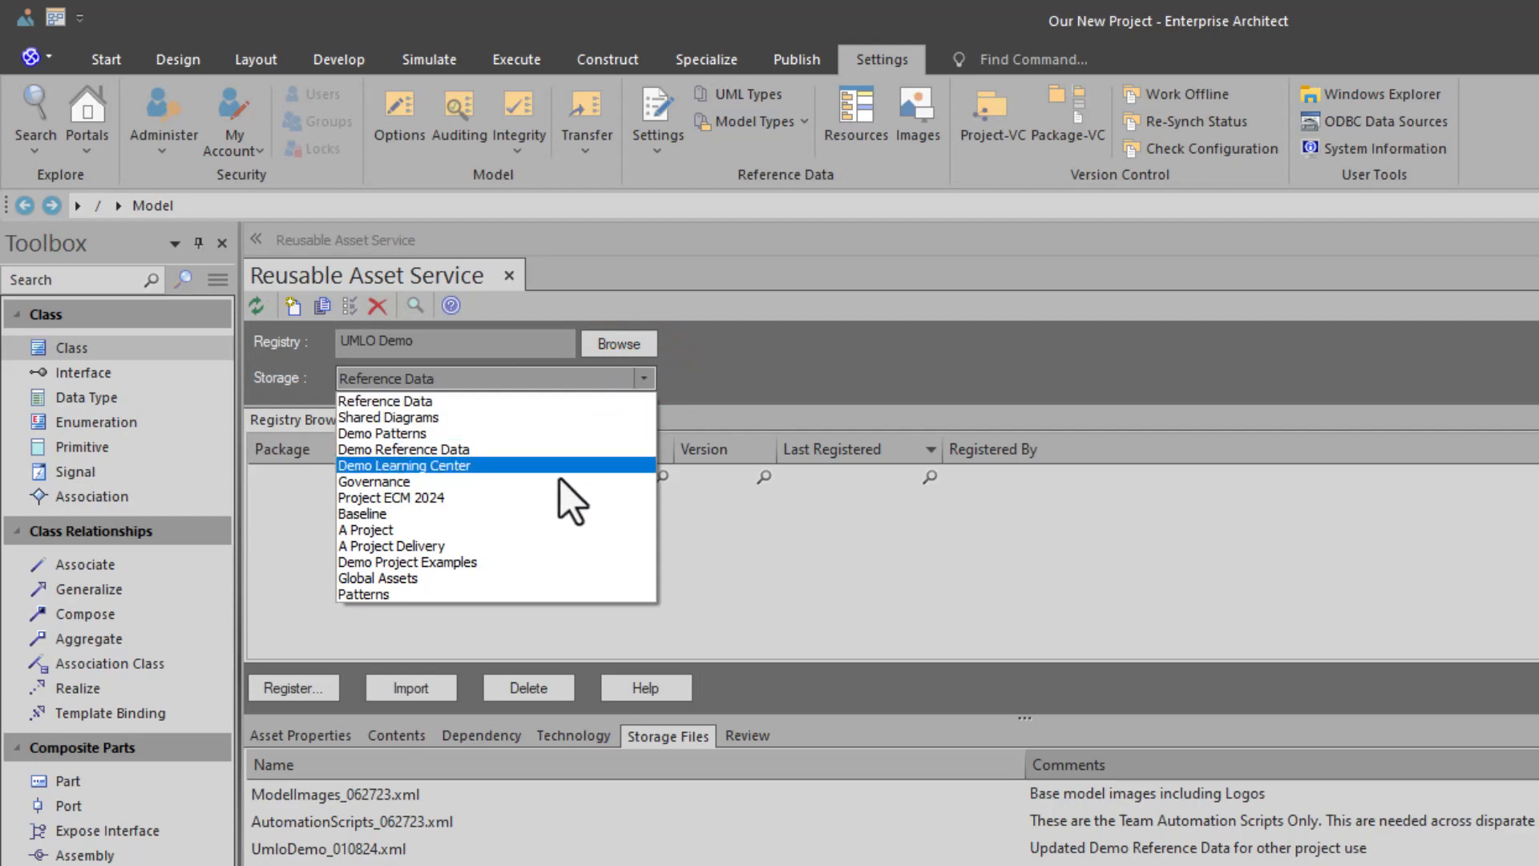
click(481, 561)
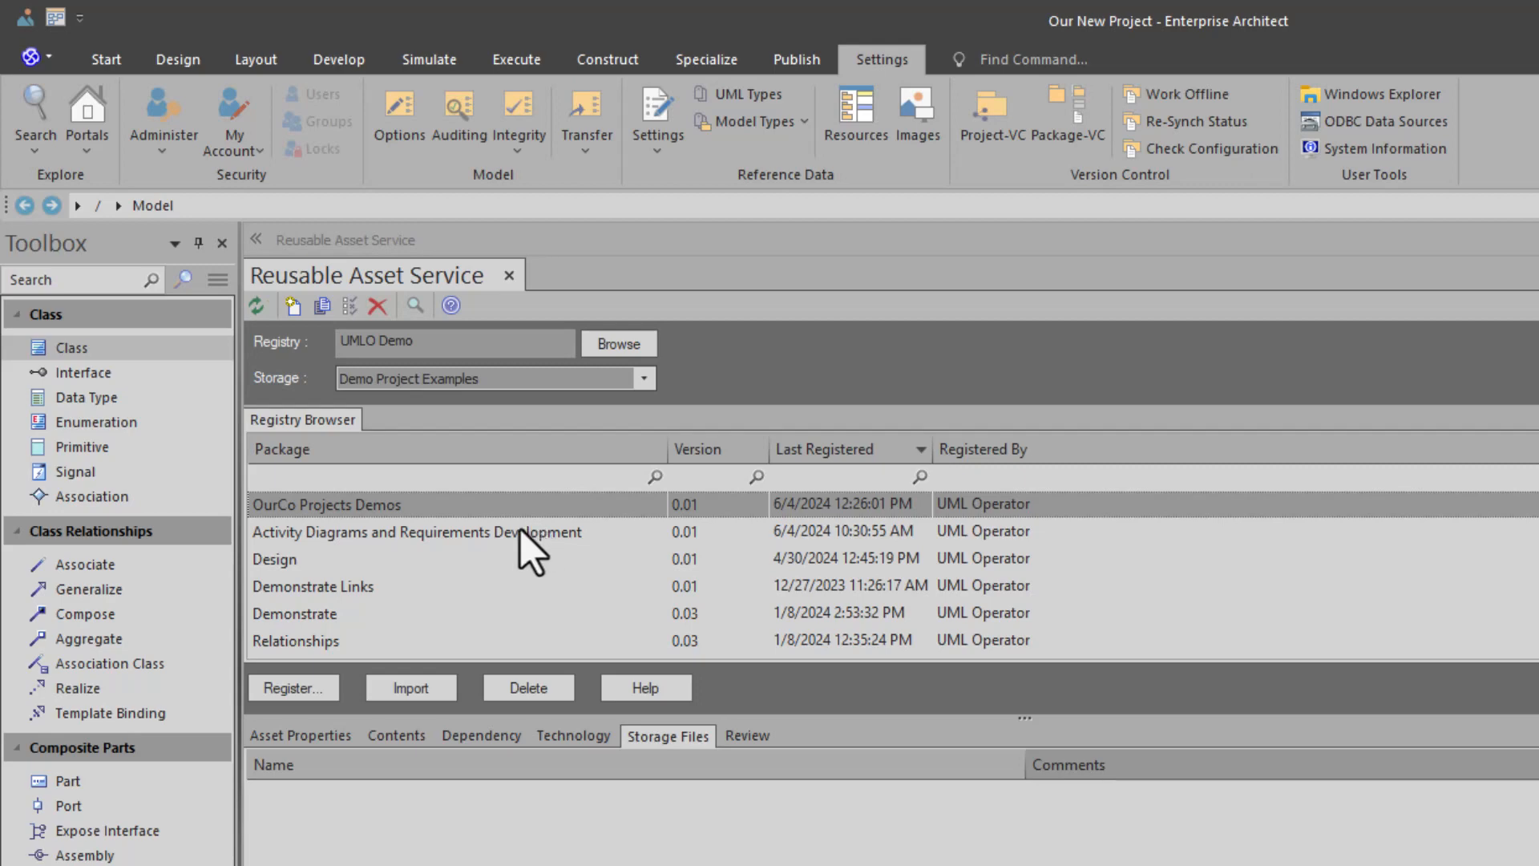
click(333, 505)
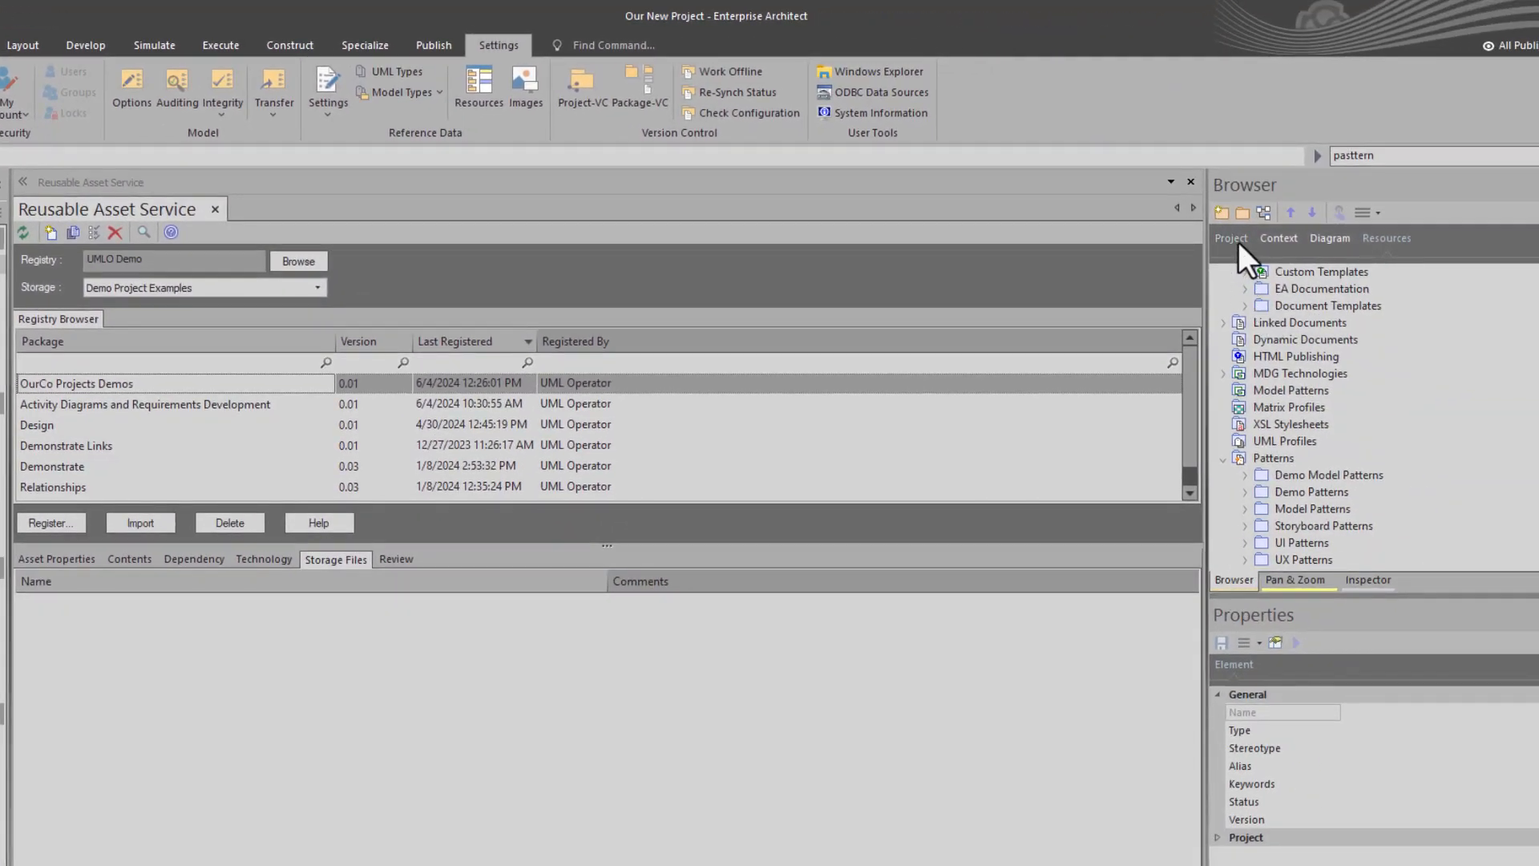
Import the OurCo Projects Demos package with its dependents, placing it under the Model root node of the project
click(1238, 242)
click(1257, 272)
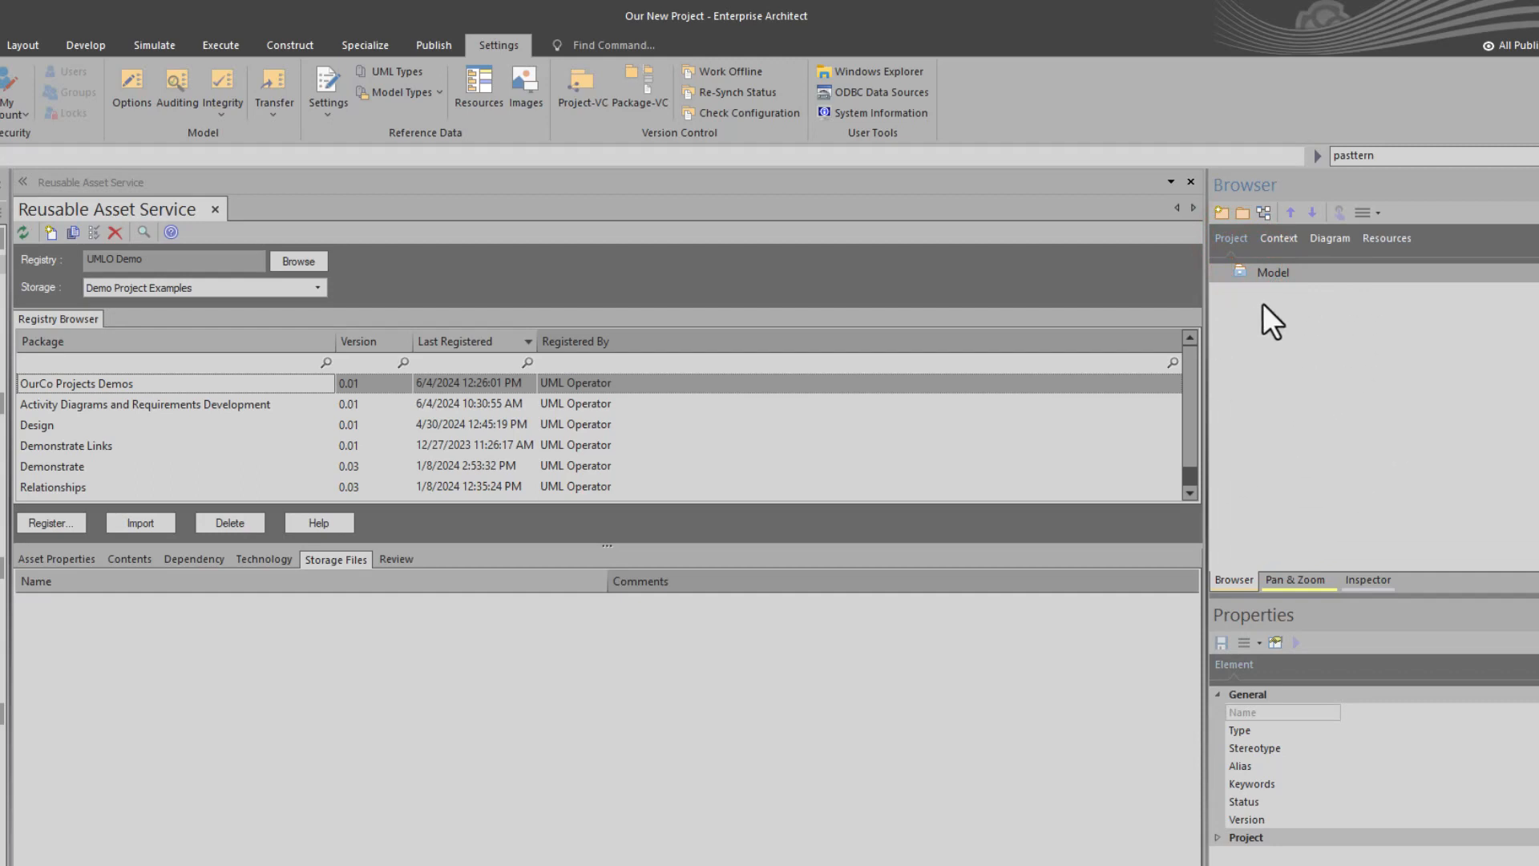
click(40, 385)
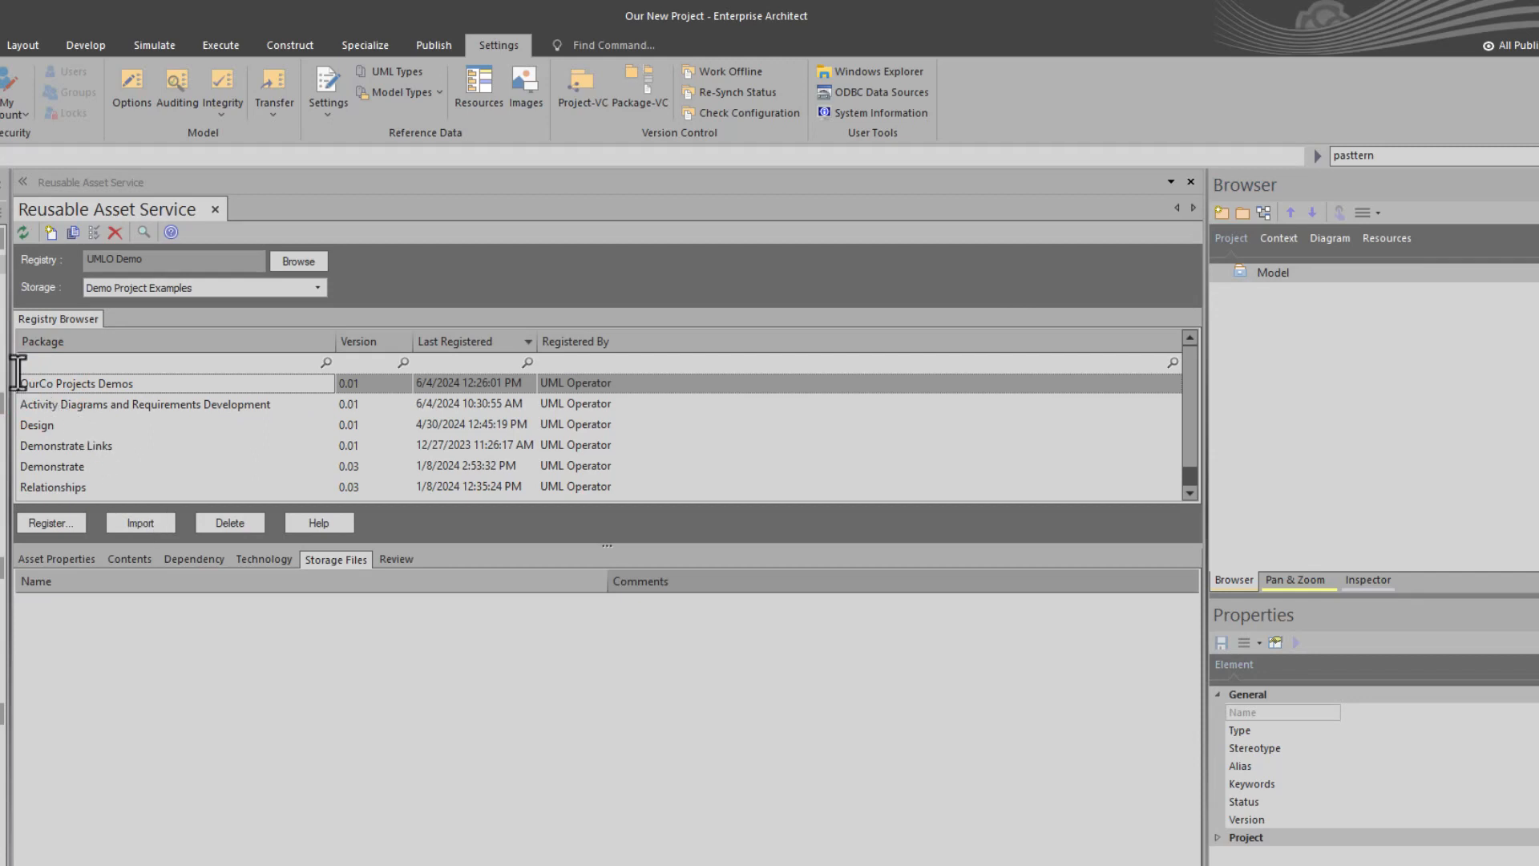
click(138, 523)
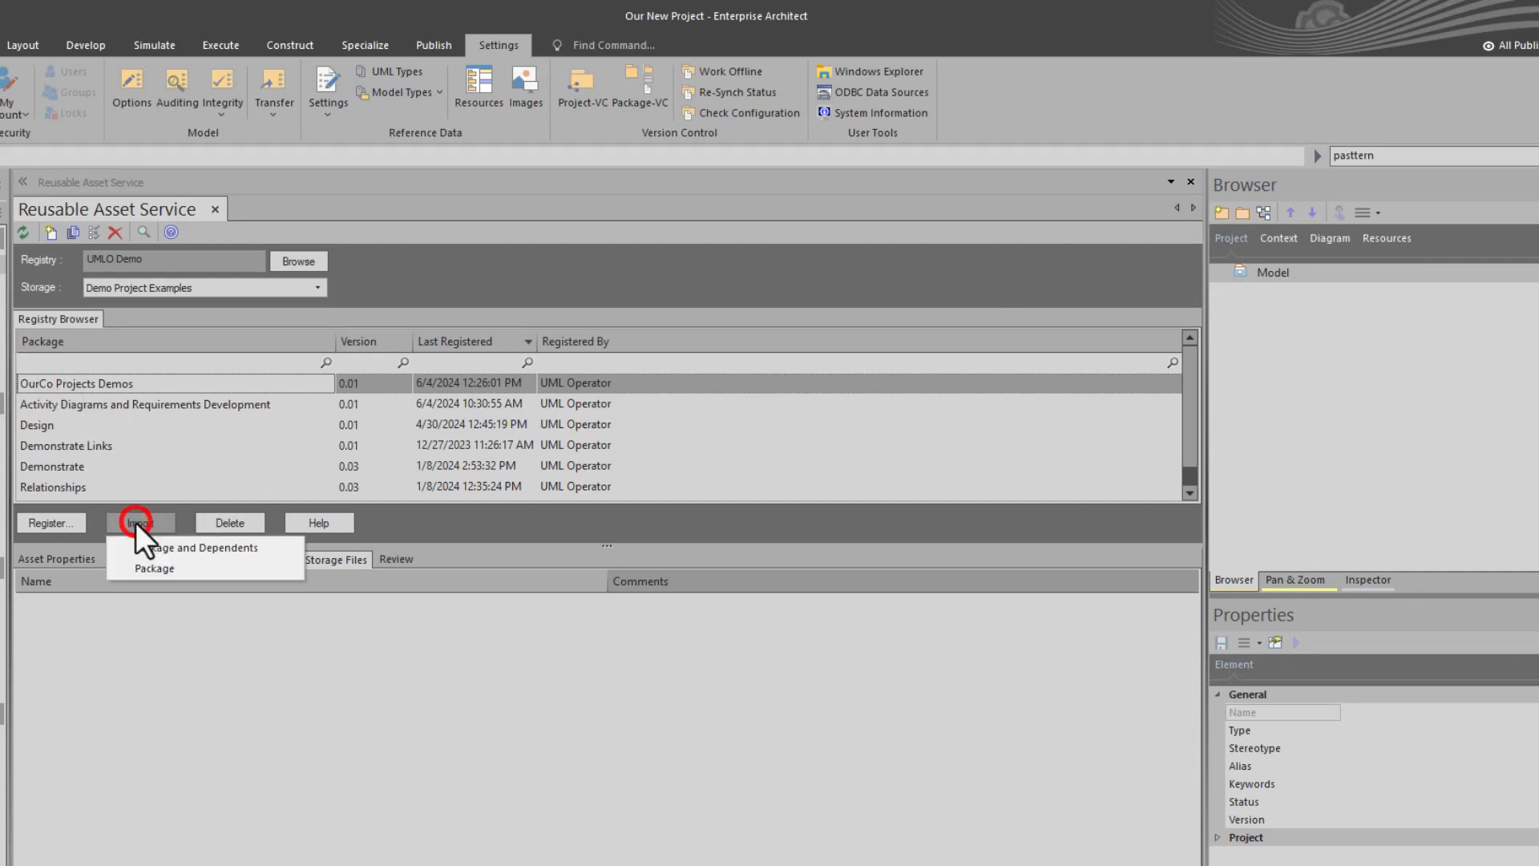
click(209, 547)
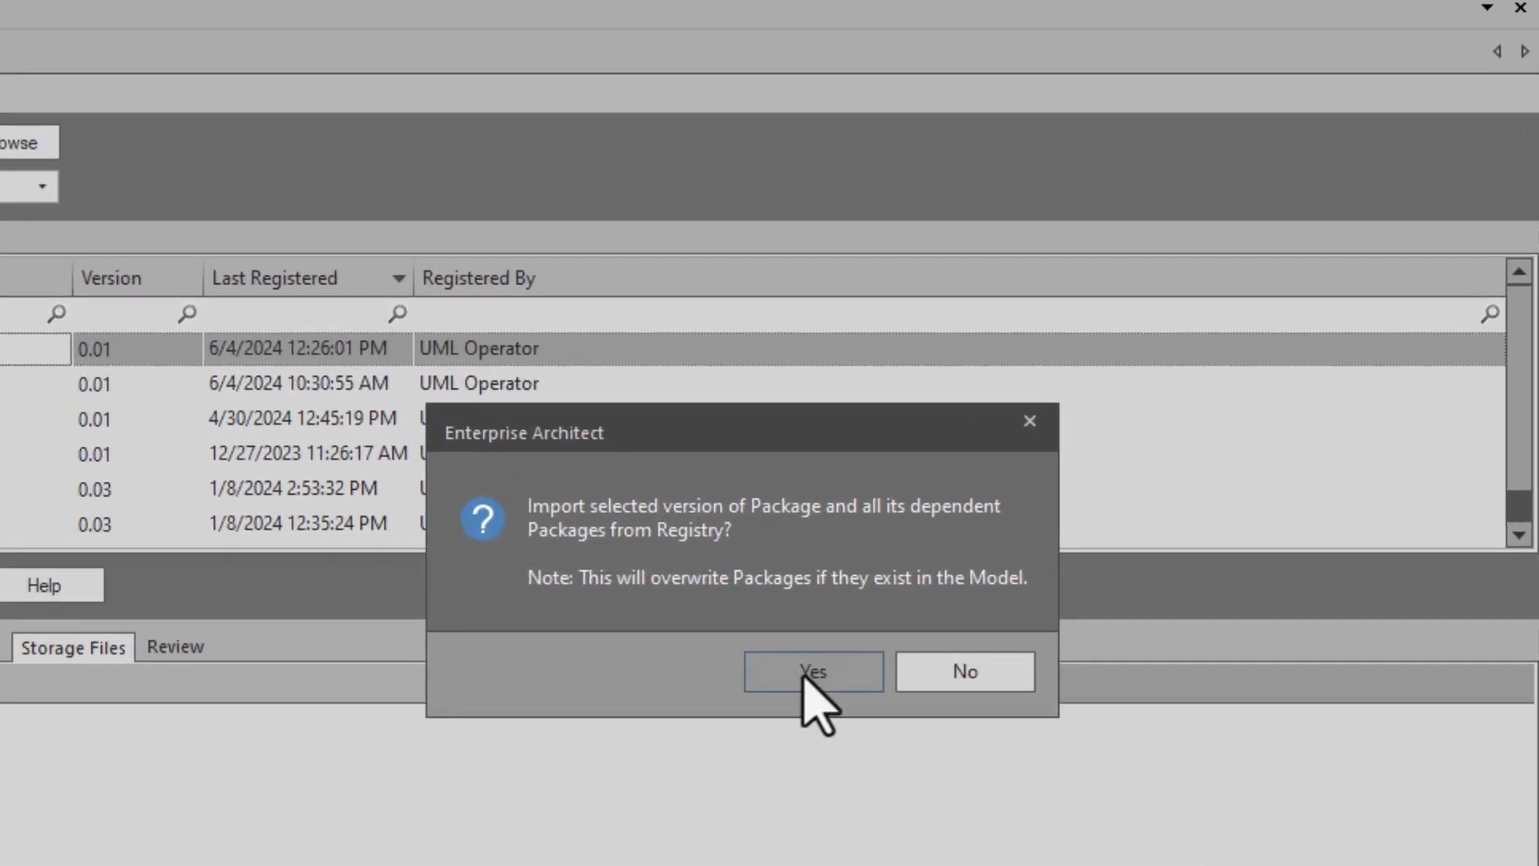
click(803, 671)
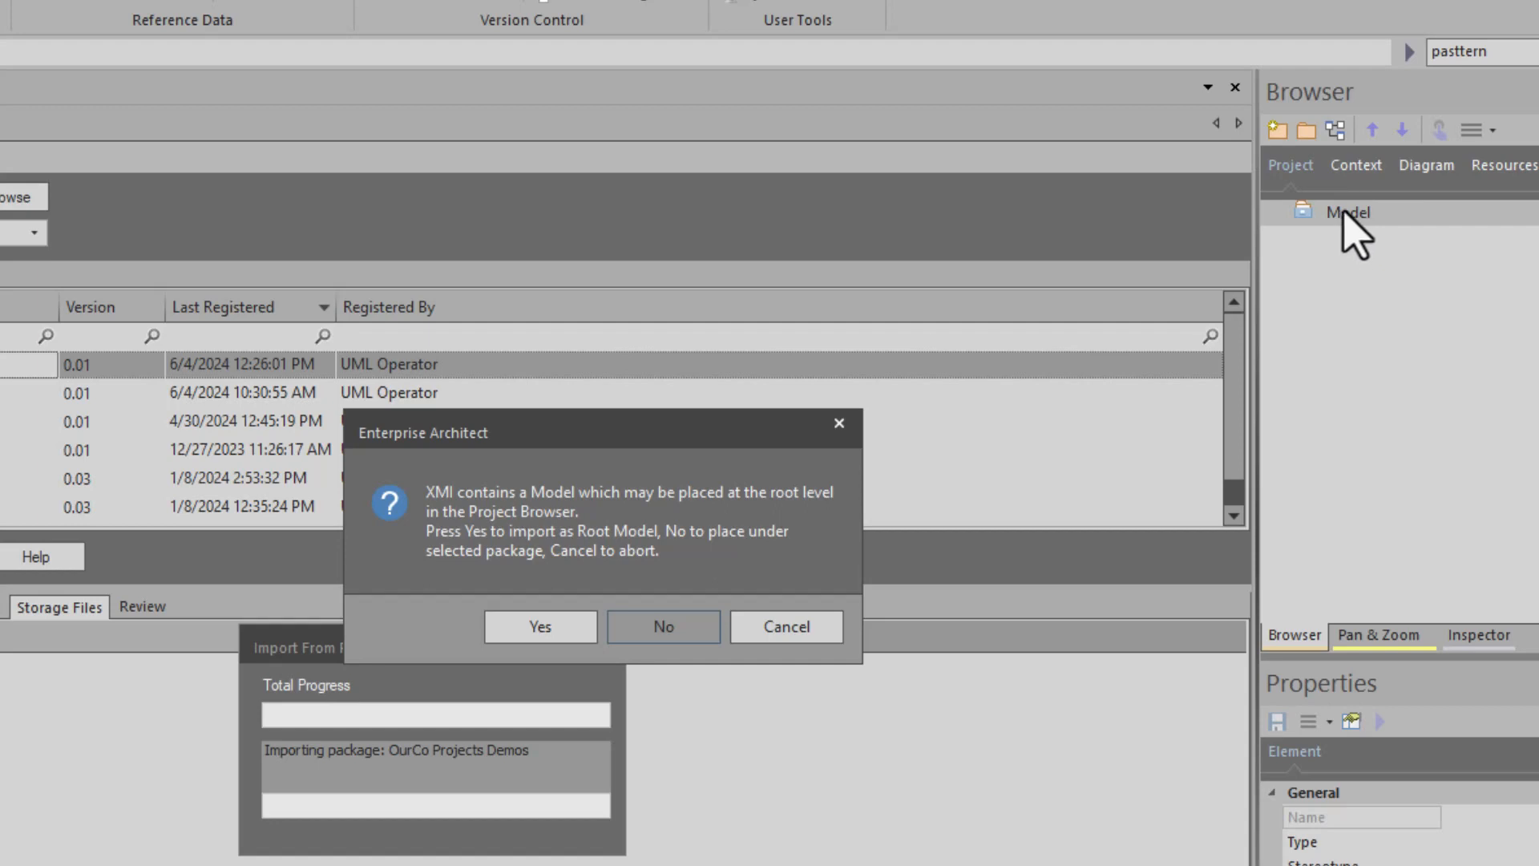
click(676, 620)
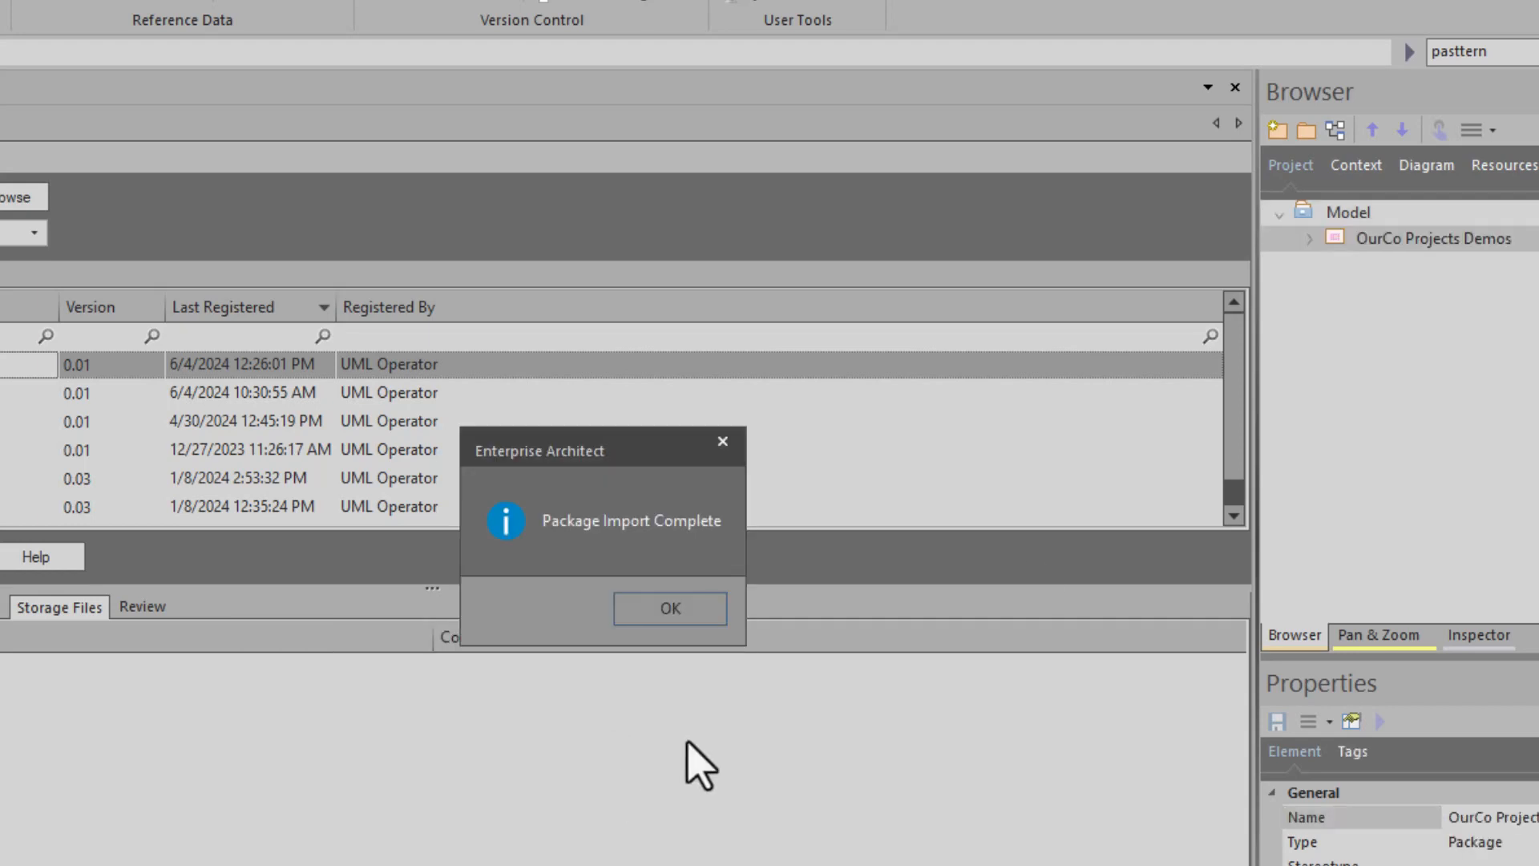
click(648, 611)
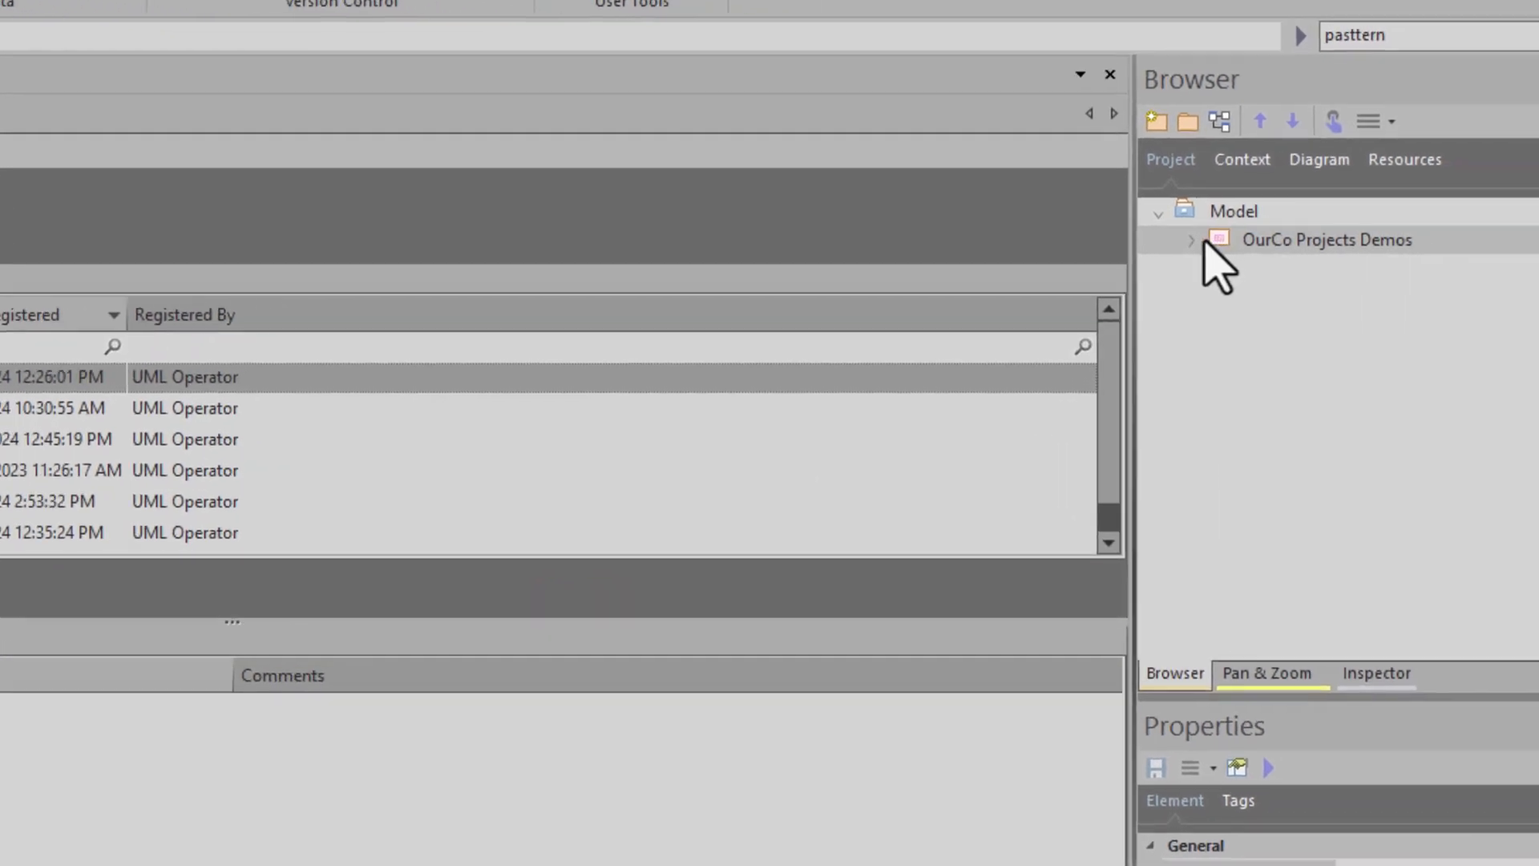
Open the OurCo Central Hub diagram from the imported package and follow its ECM2024 navigation cell to the linked diagram
click(1310, 238)
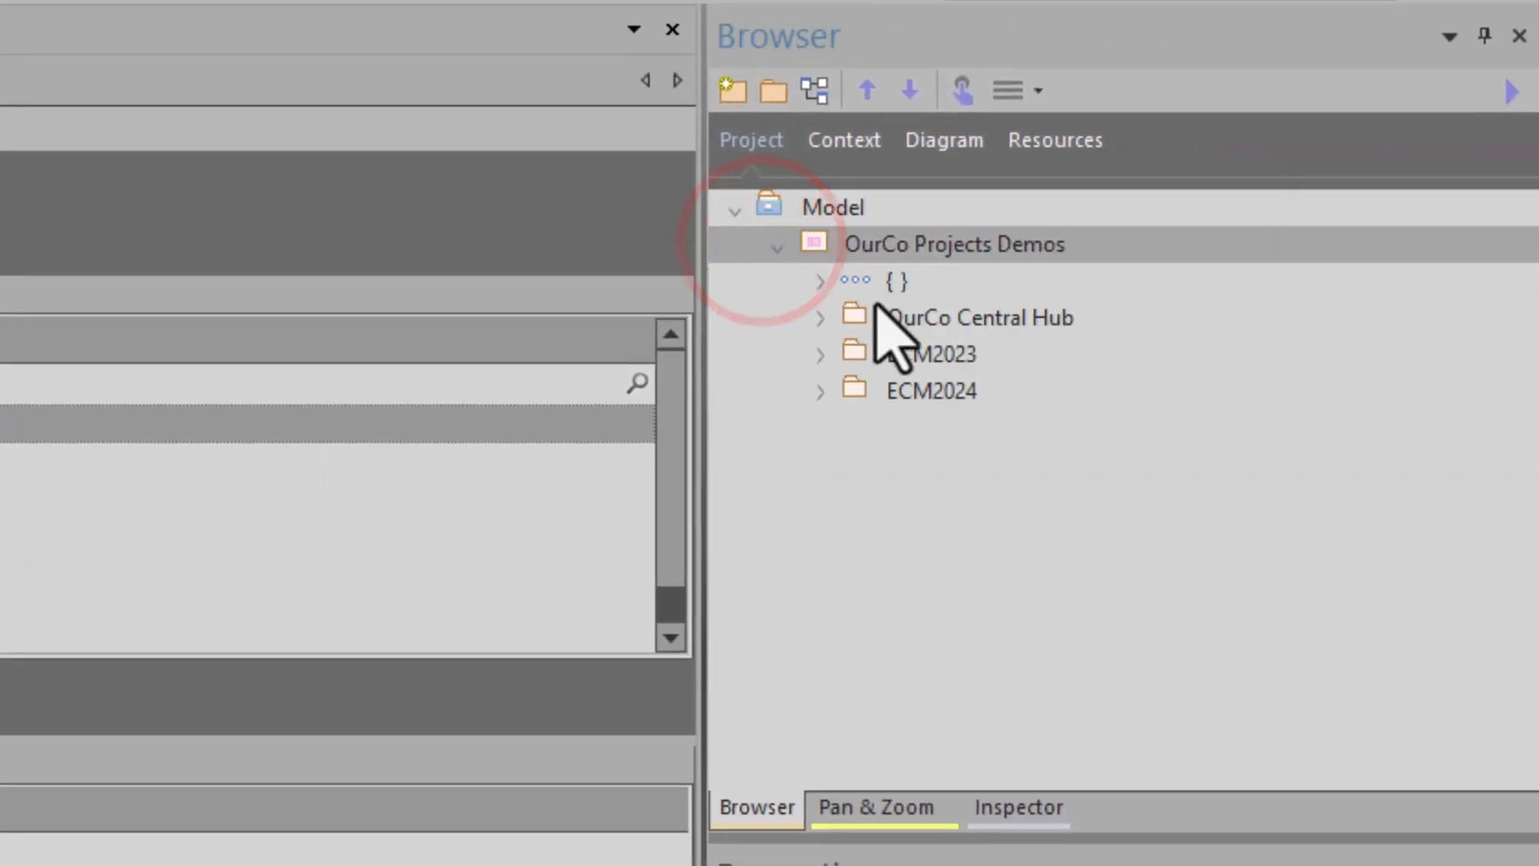
click(906, 318)
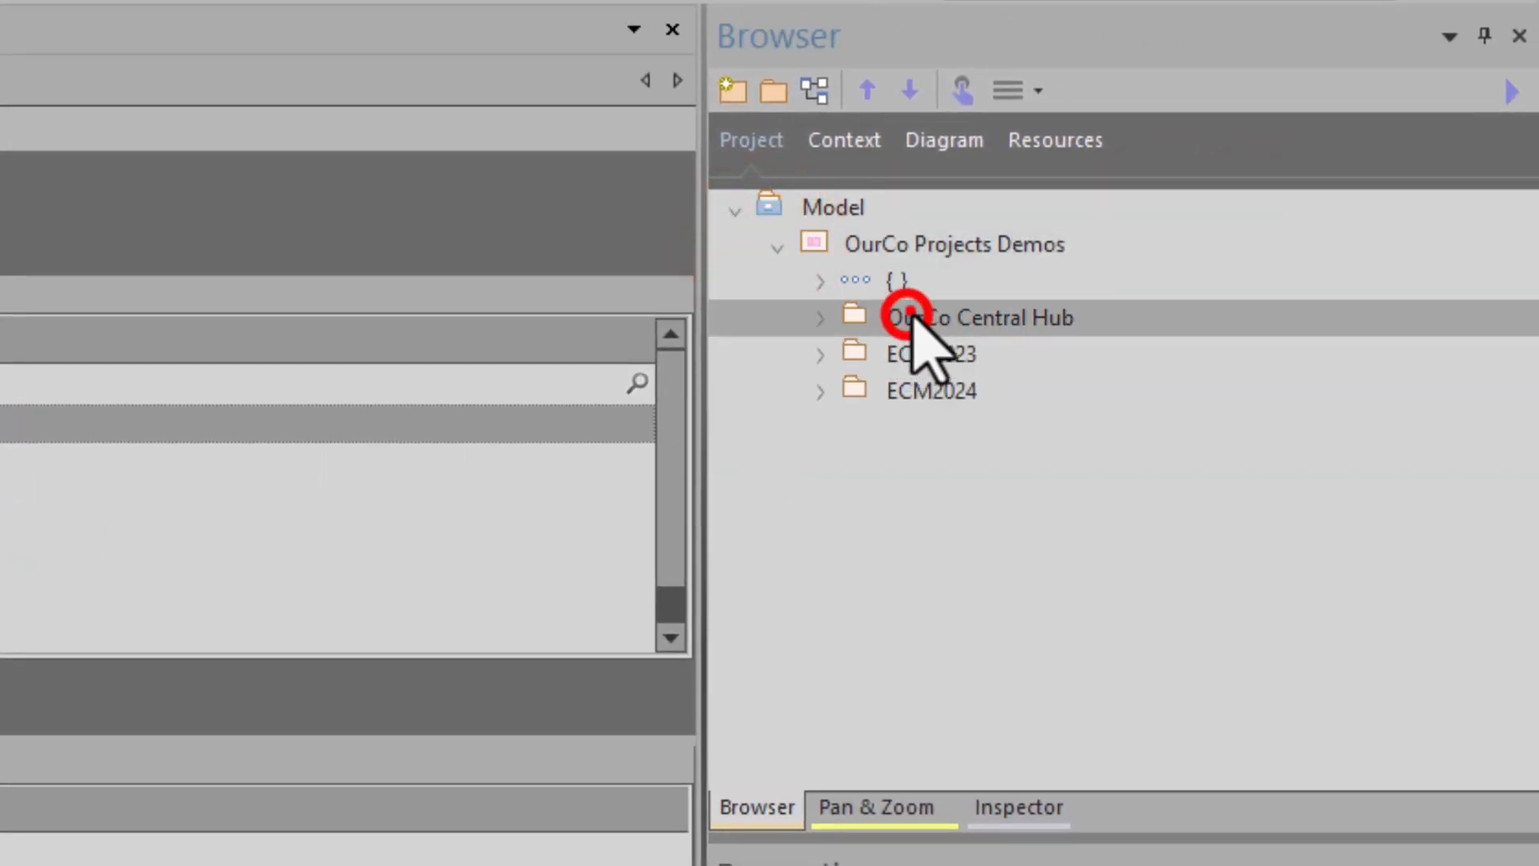
click(948, 311)
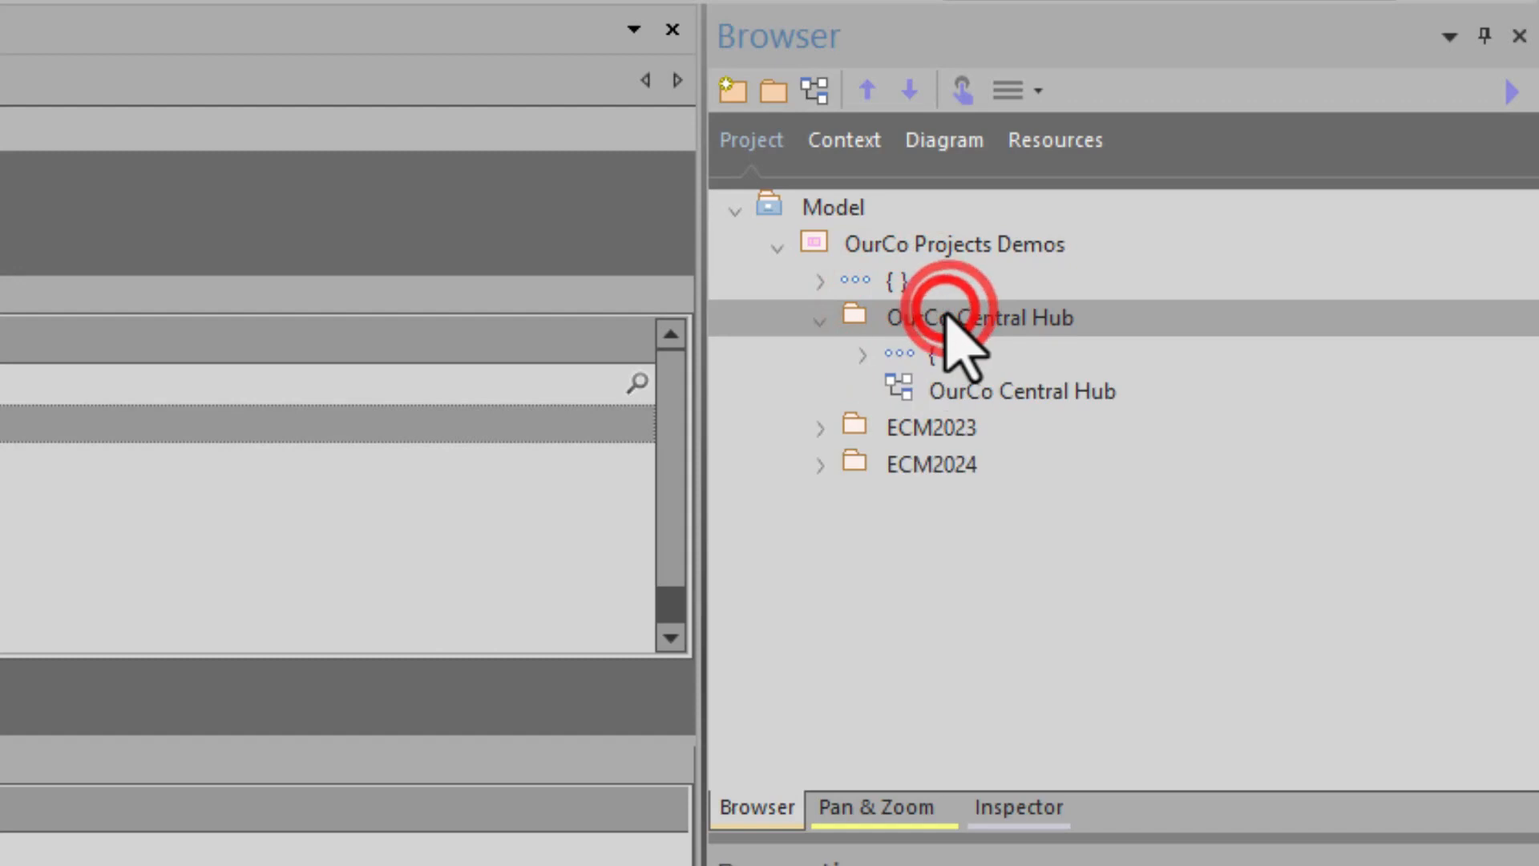
double_click(966, 393)
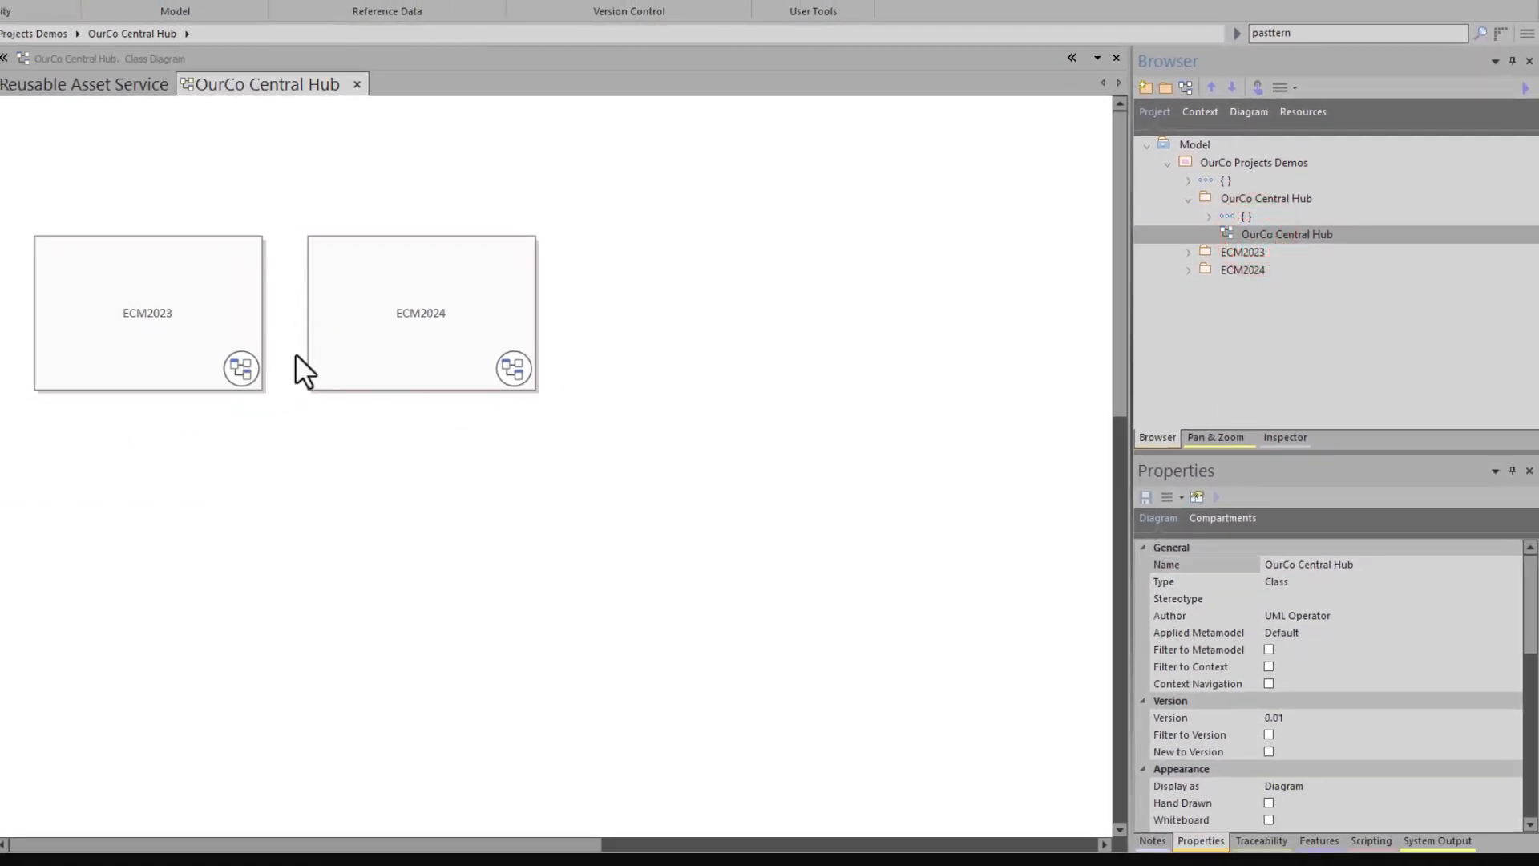
click(334, 335)
double_click(334, 336)
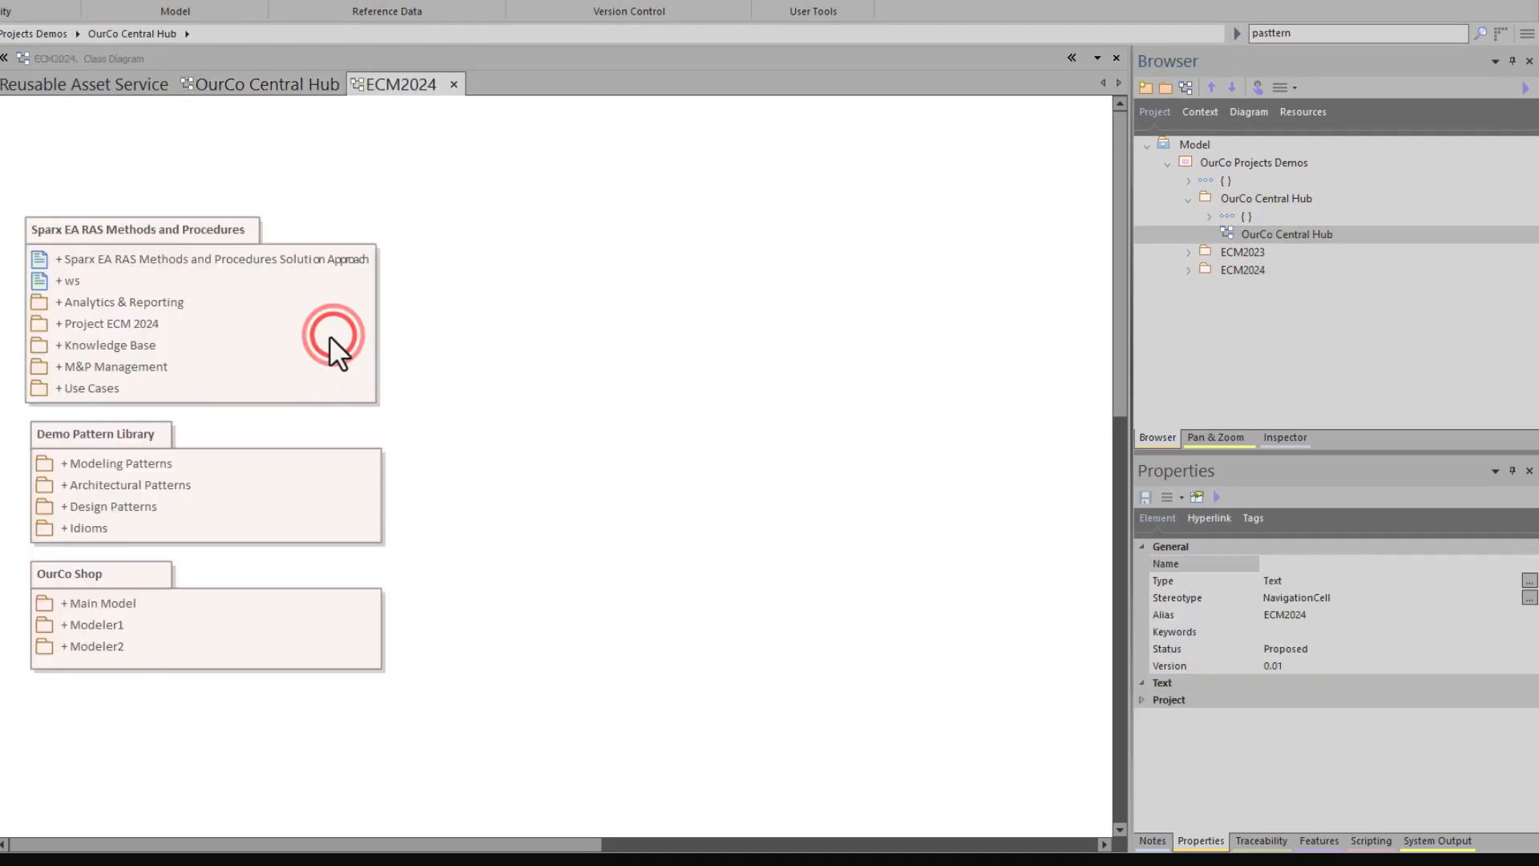
Open the Project ECM 2024 diagram from the Sparx EA RAS Methods and Procedures package under ECM2024
click(1189, 270)
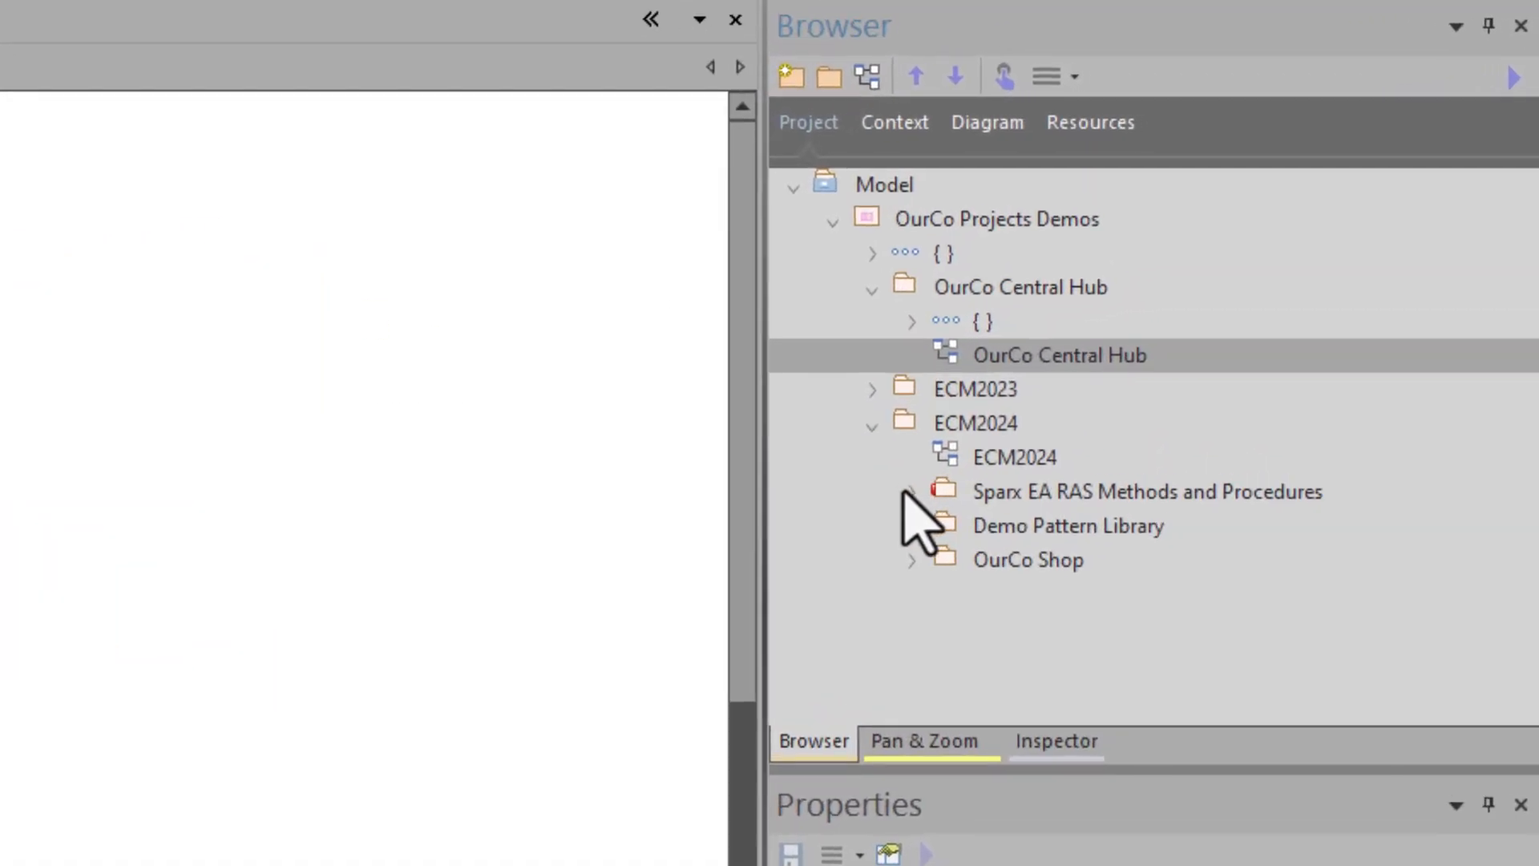
click(911, 491)
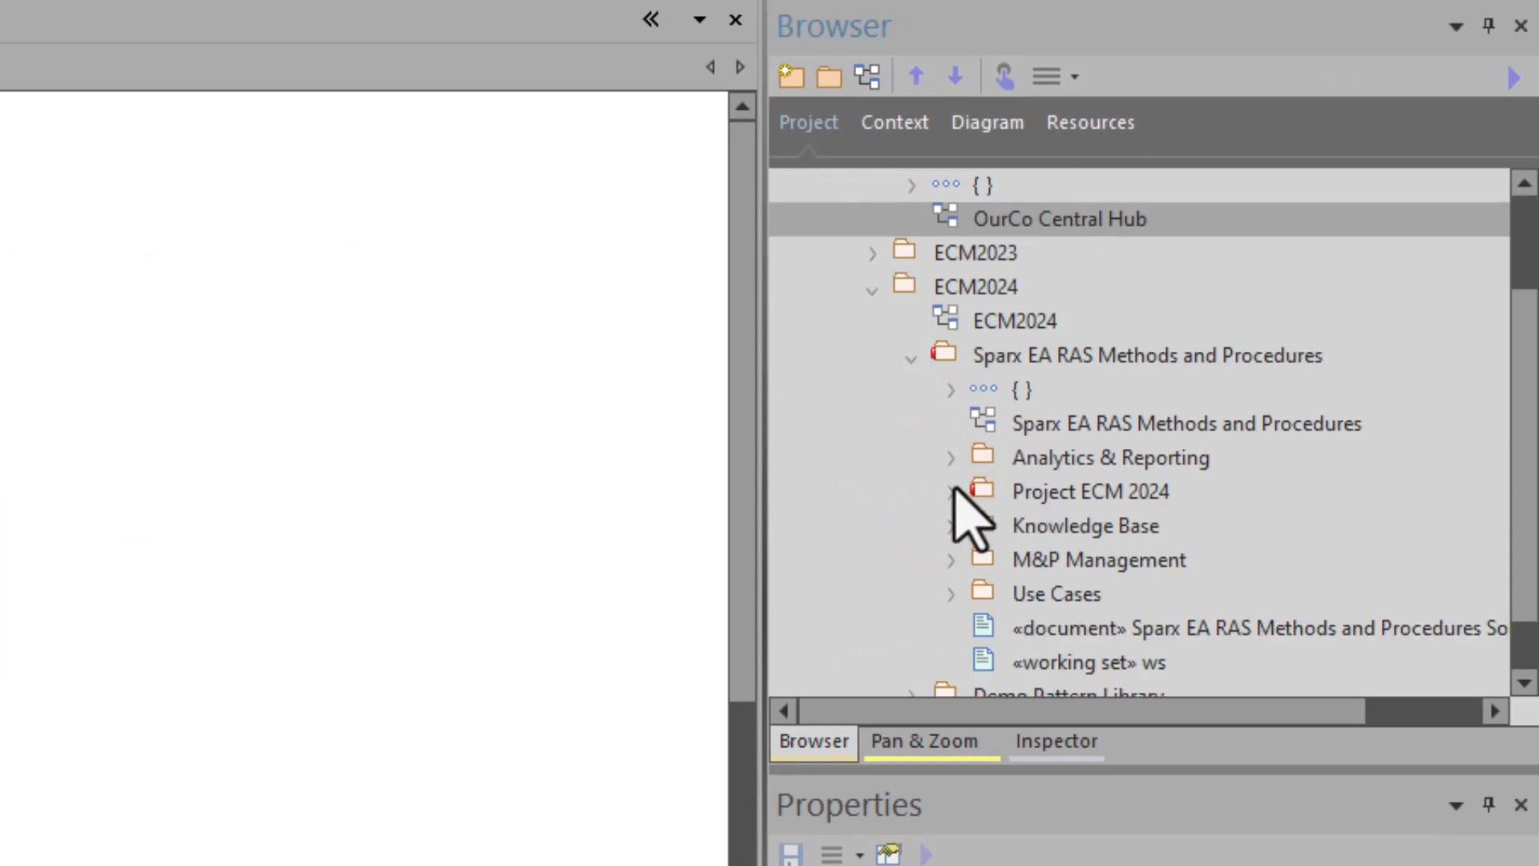
click(952, 490)
click(1055, 559)
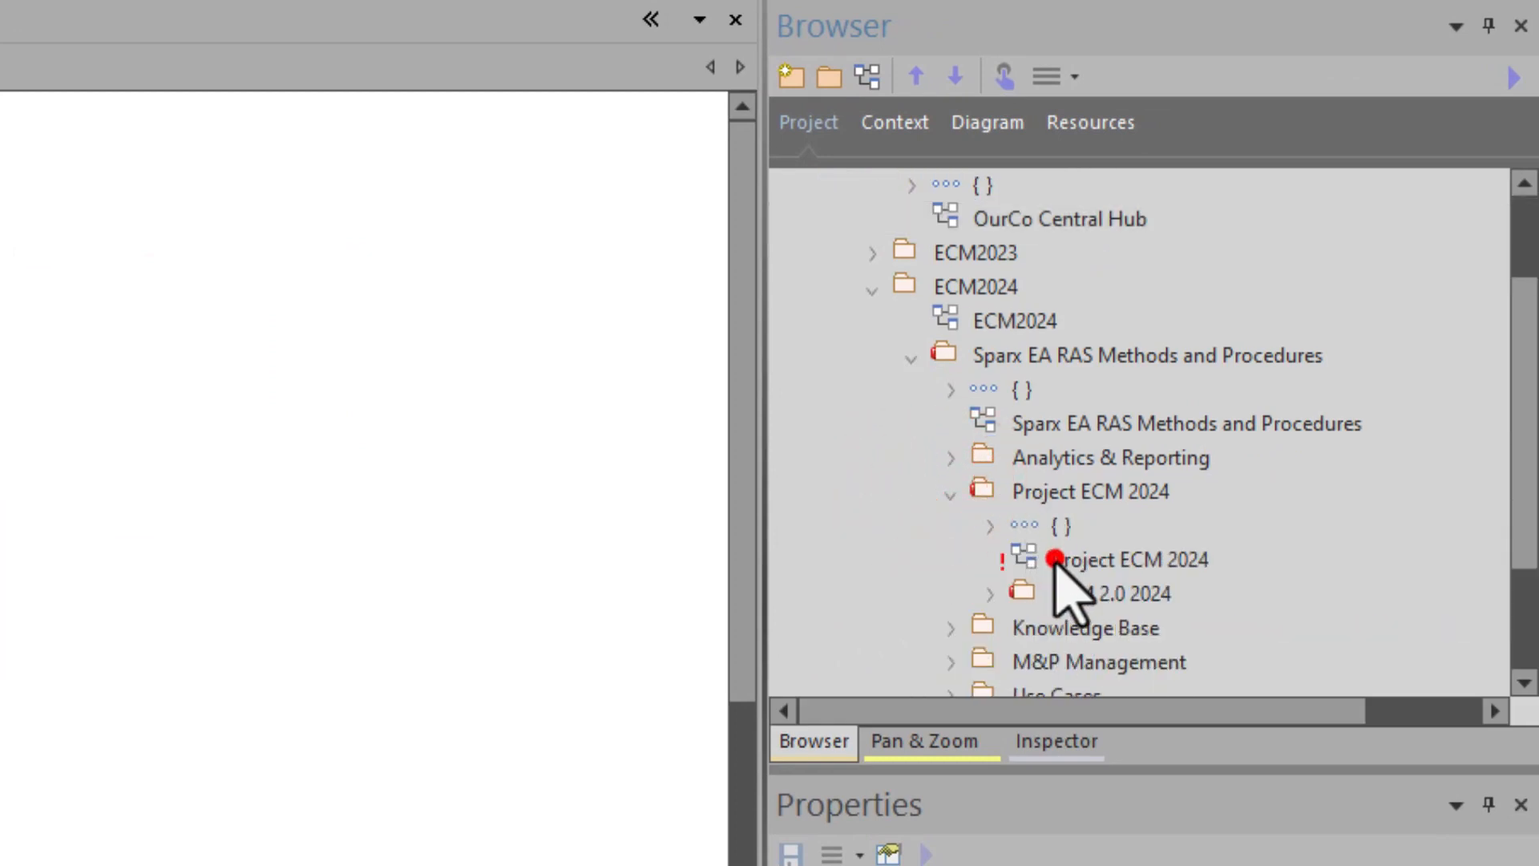
double_click(1055, 559)
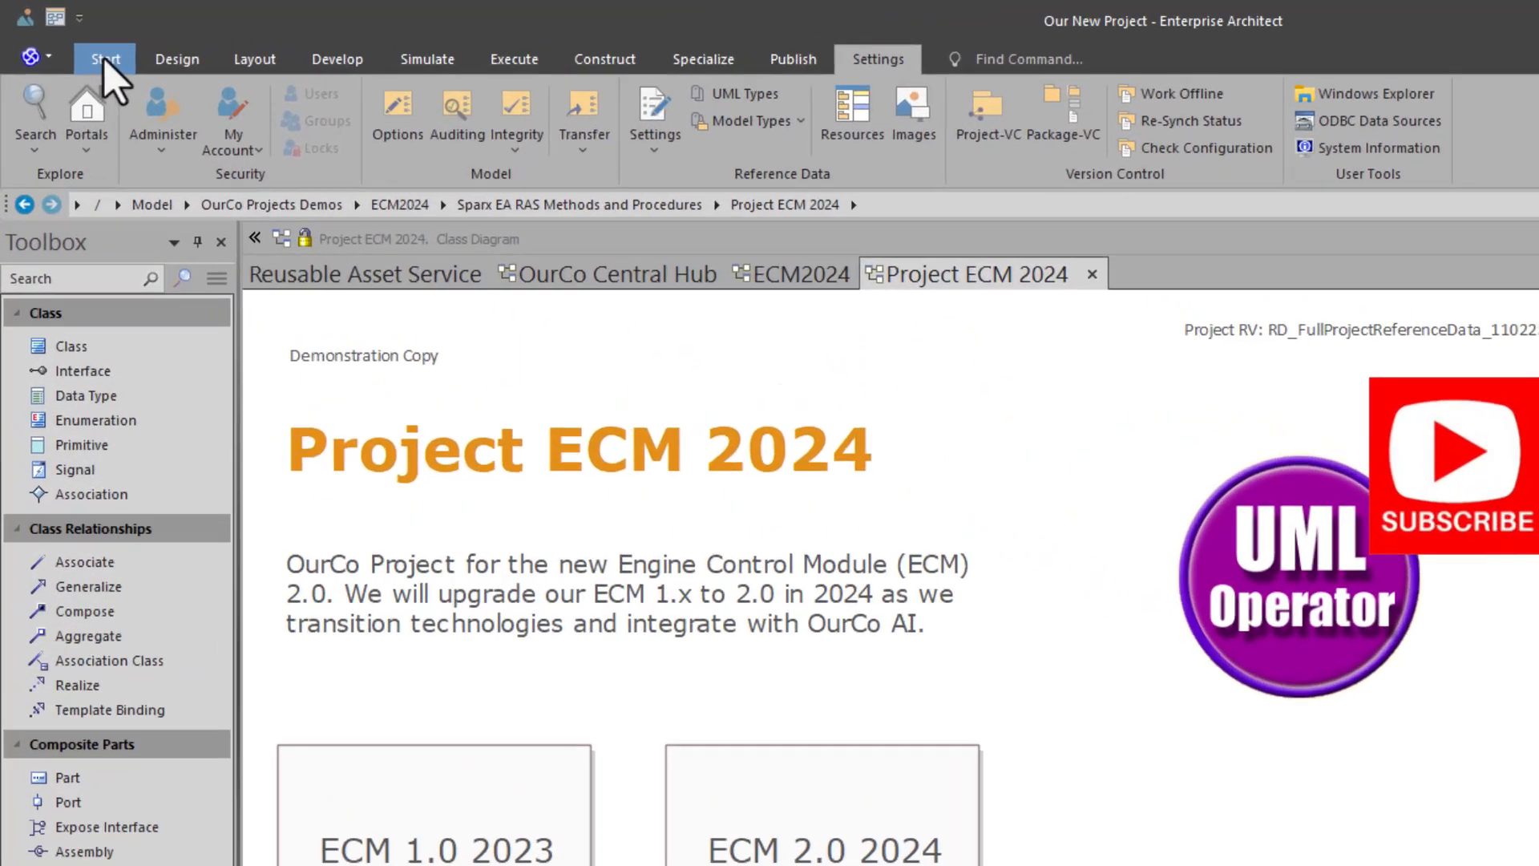
Set the Project ECM 2024 diagram as the model's default home diagram and close all other open views
click(68, 38)
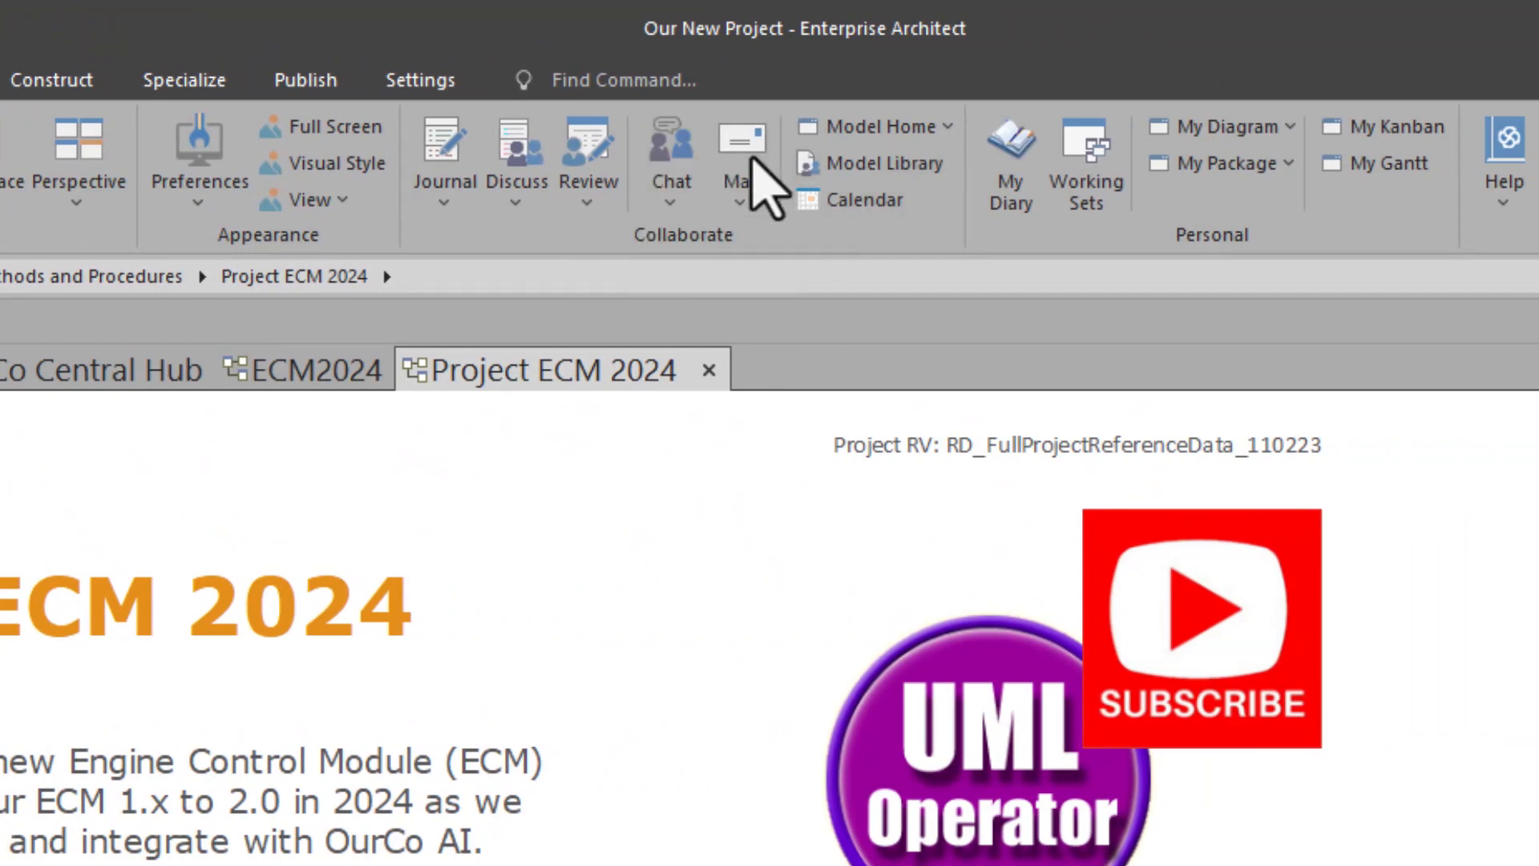
click(948, 127)
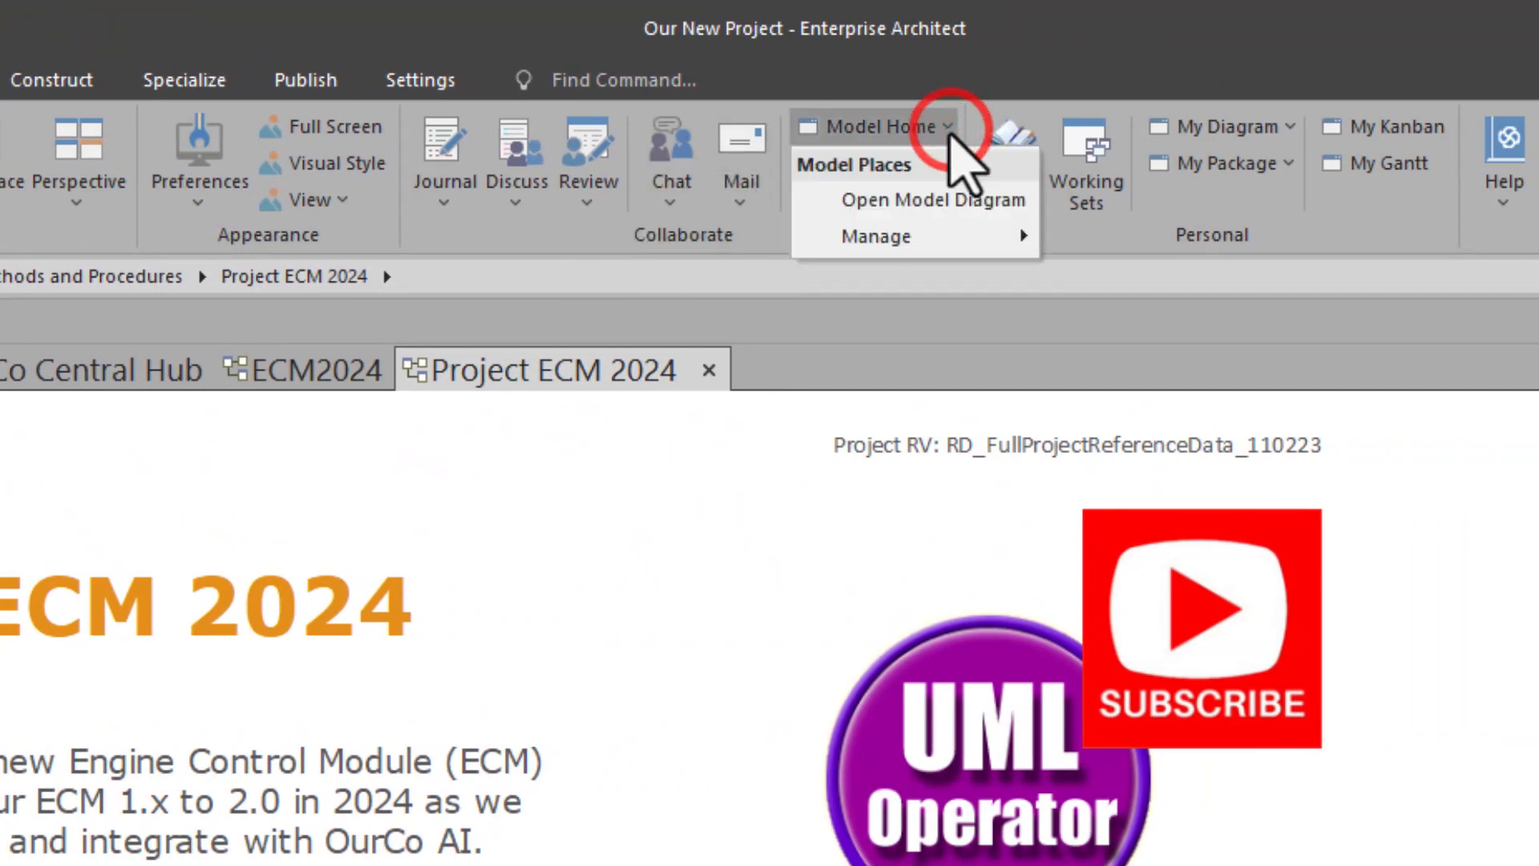
mouse_move(924, 245)
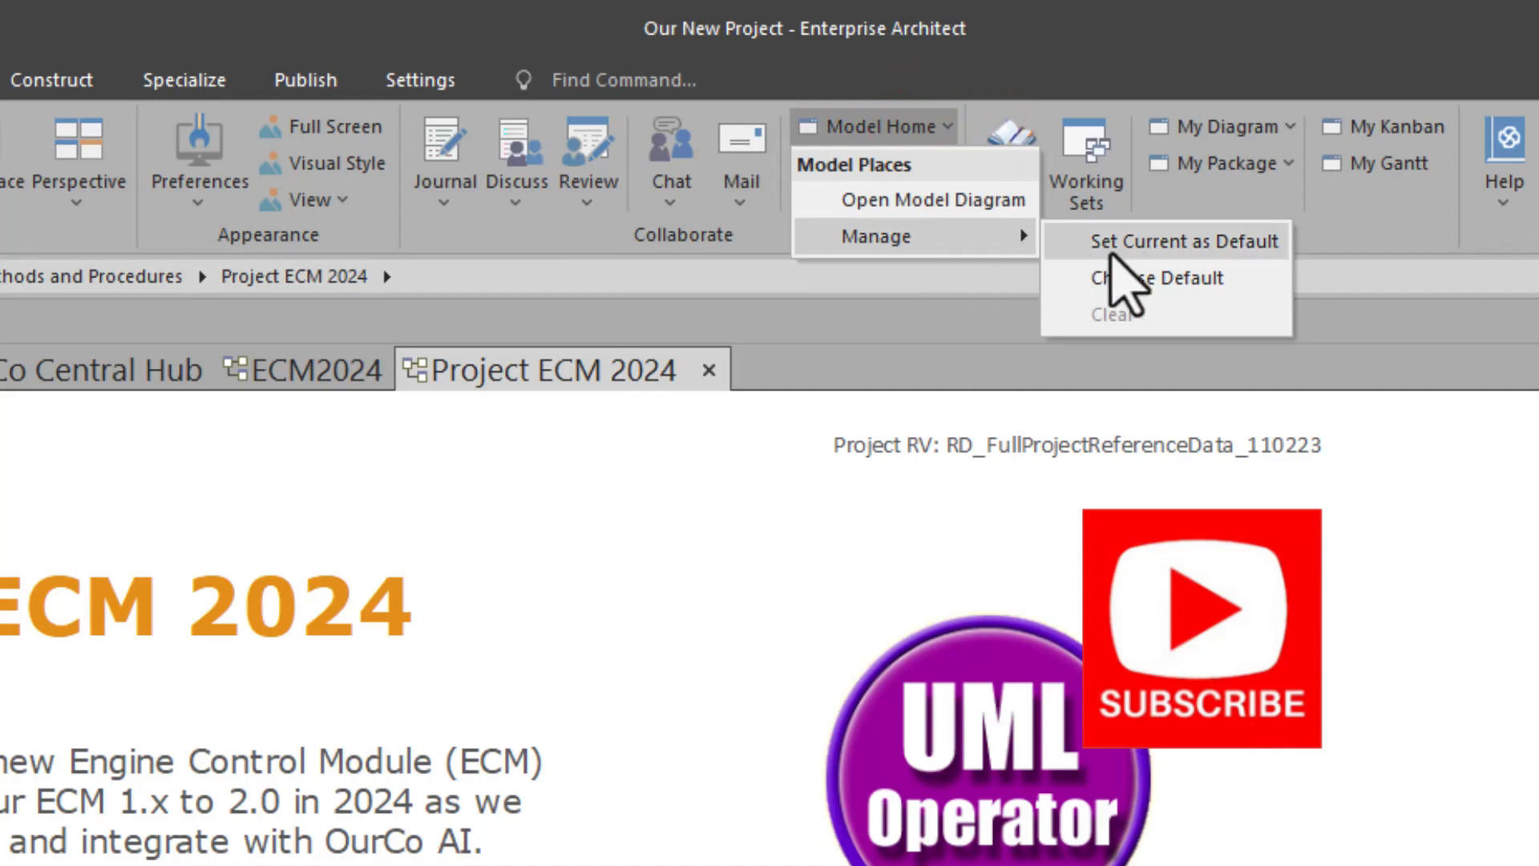
click(1110, 245)
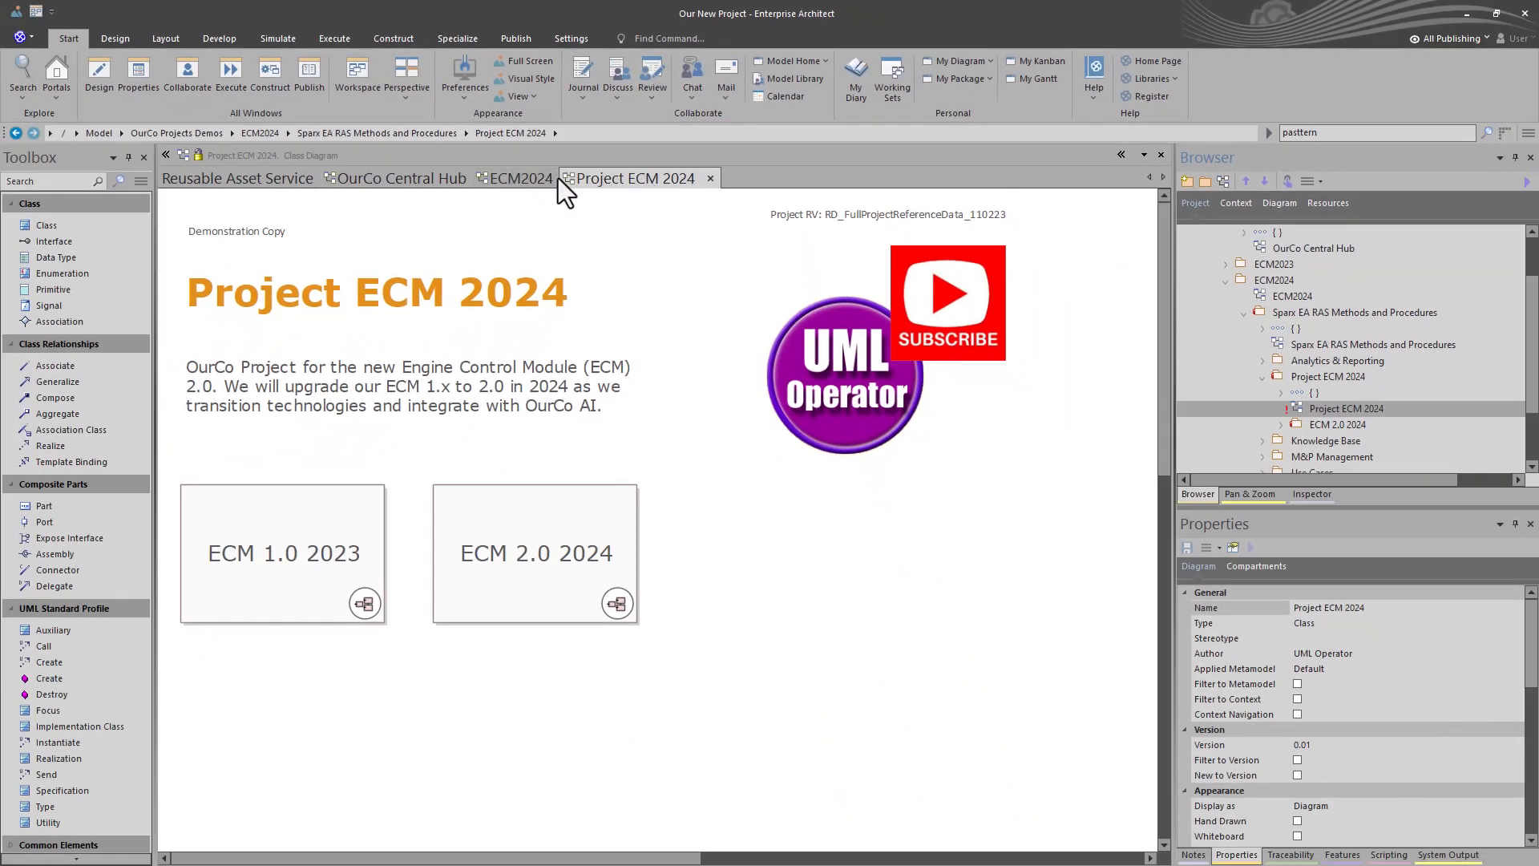
right_click(642, 175)
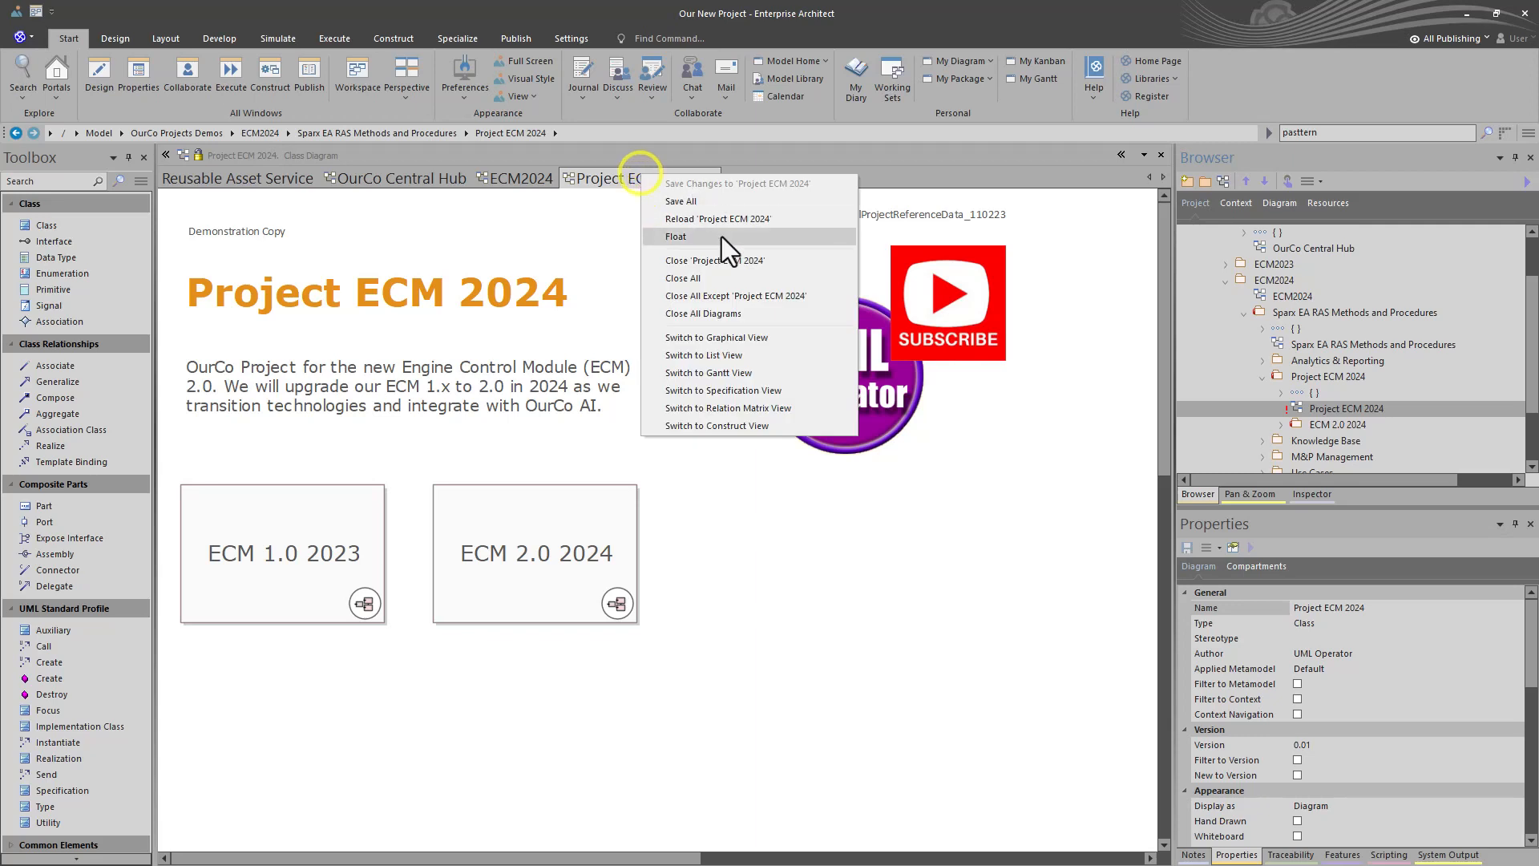
click(719, 296)
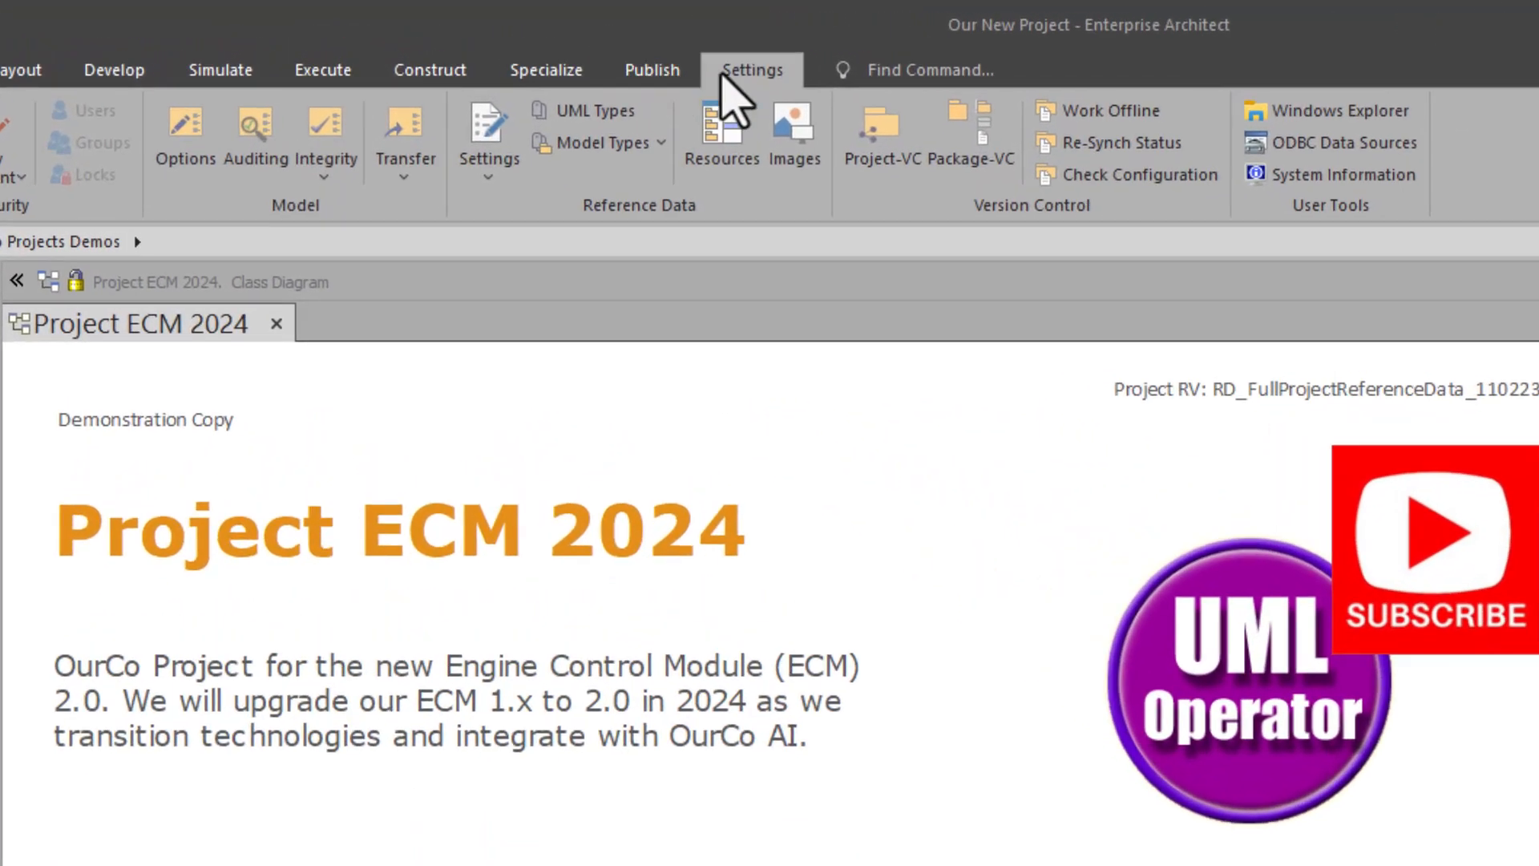
Review full project transfer via connection with the File to DBMS type and the target's server connection settings, closing without transferring
click(570, 38)
click(404, 170)
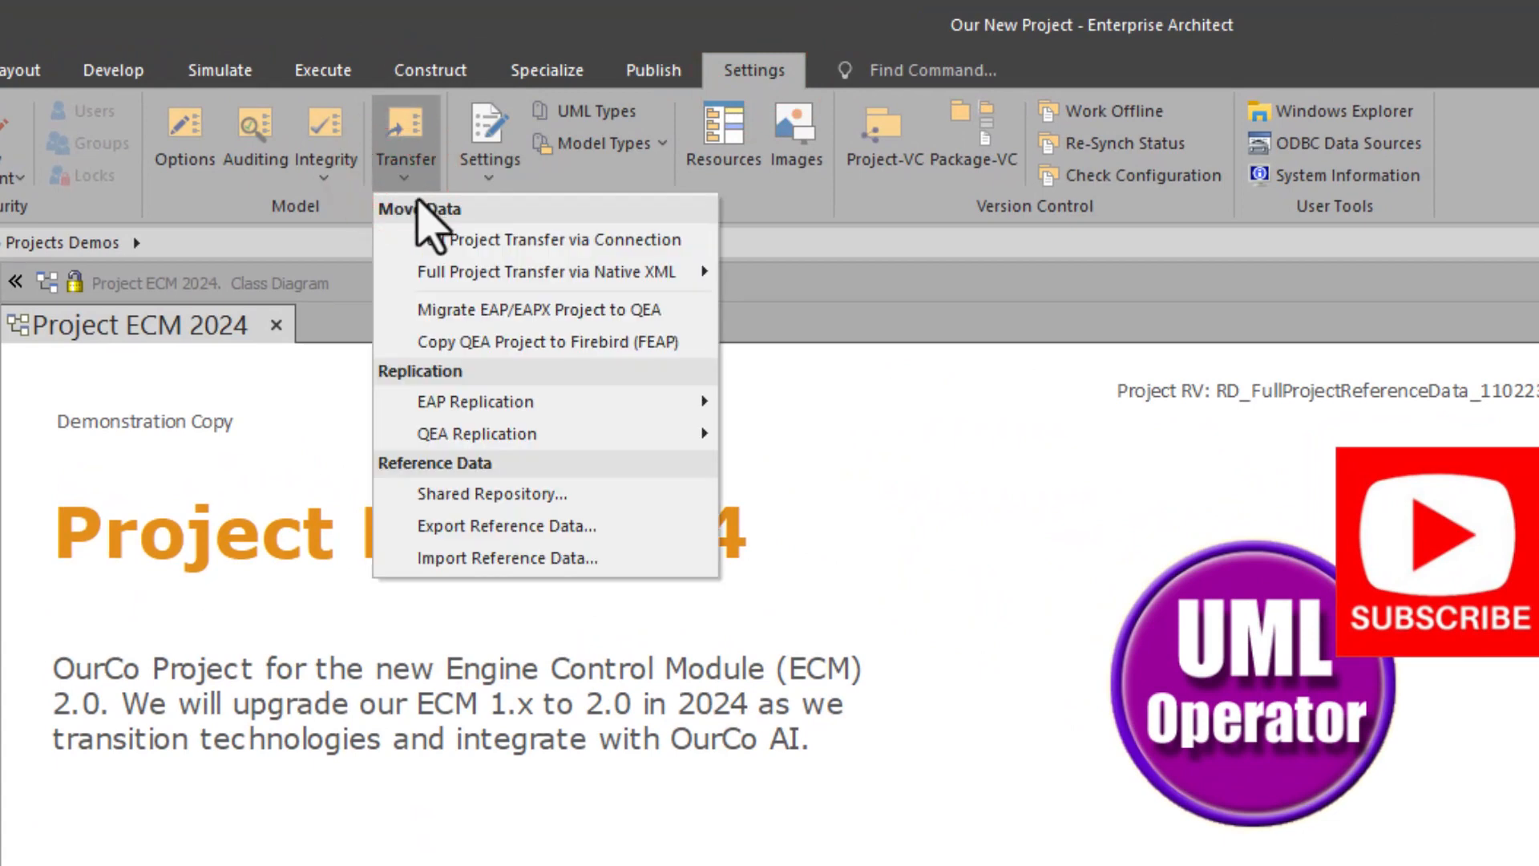
click(573, 238)
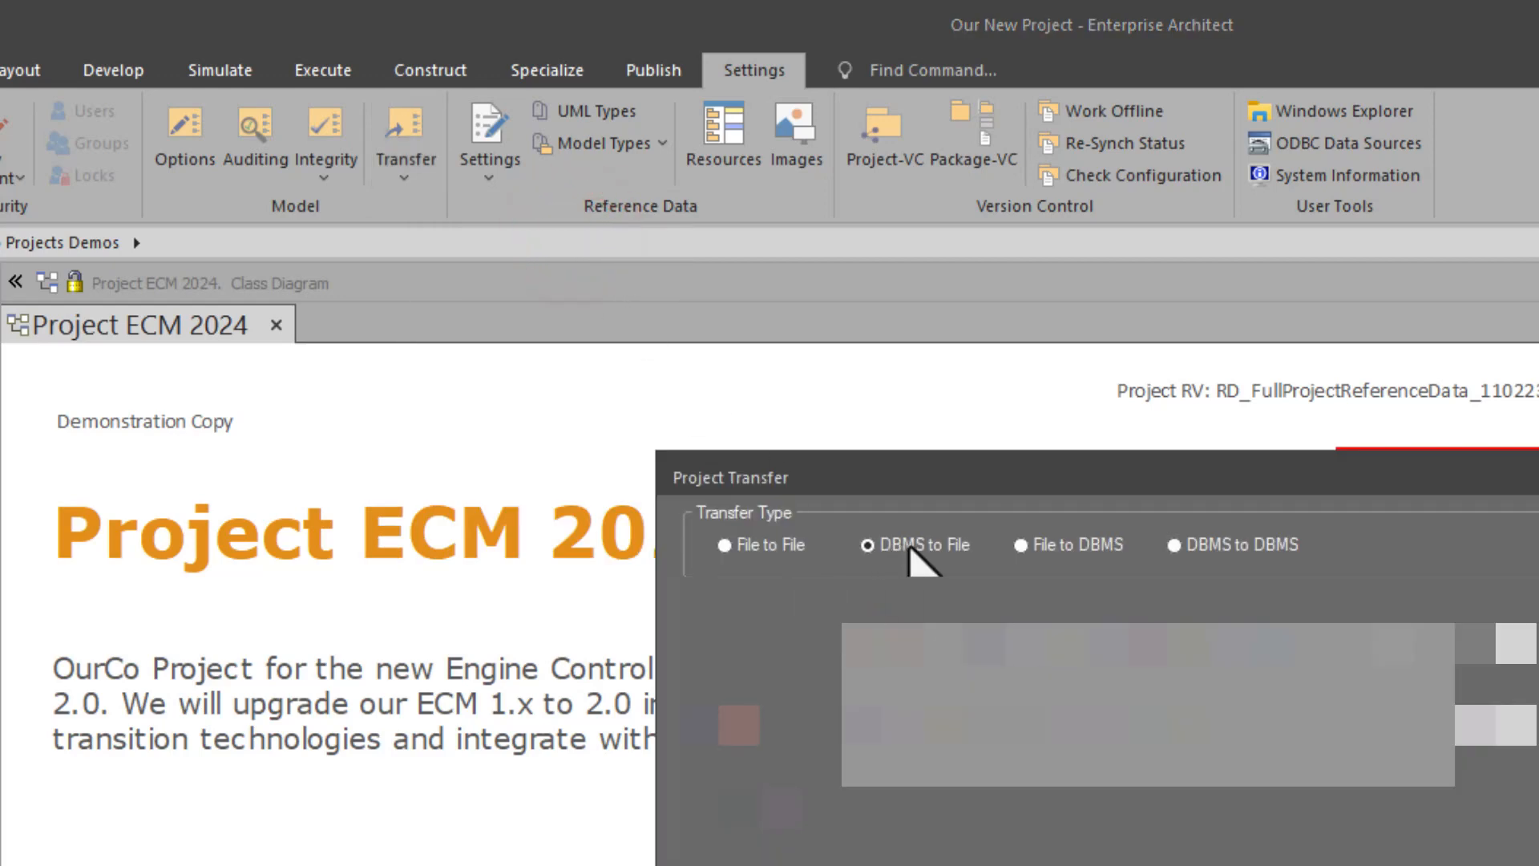
click(1024, 545)
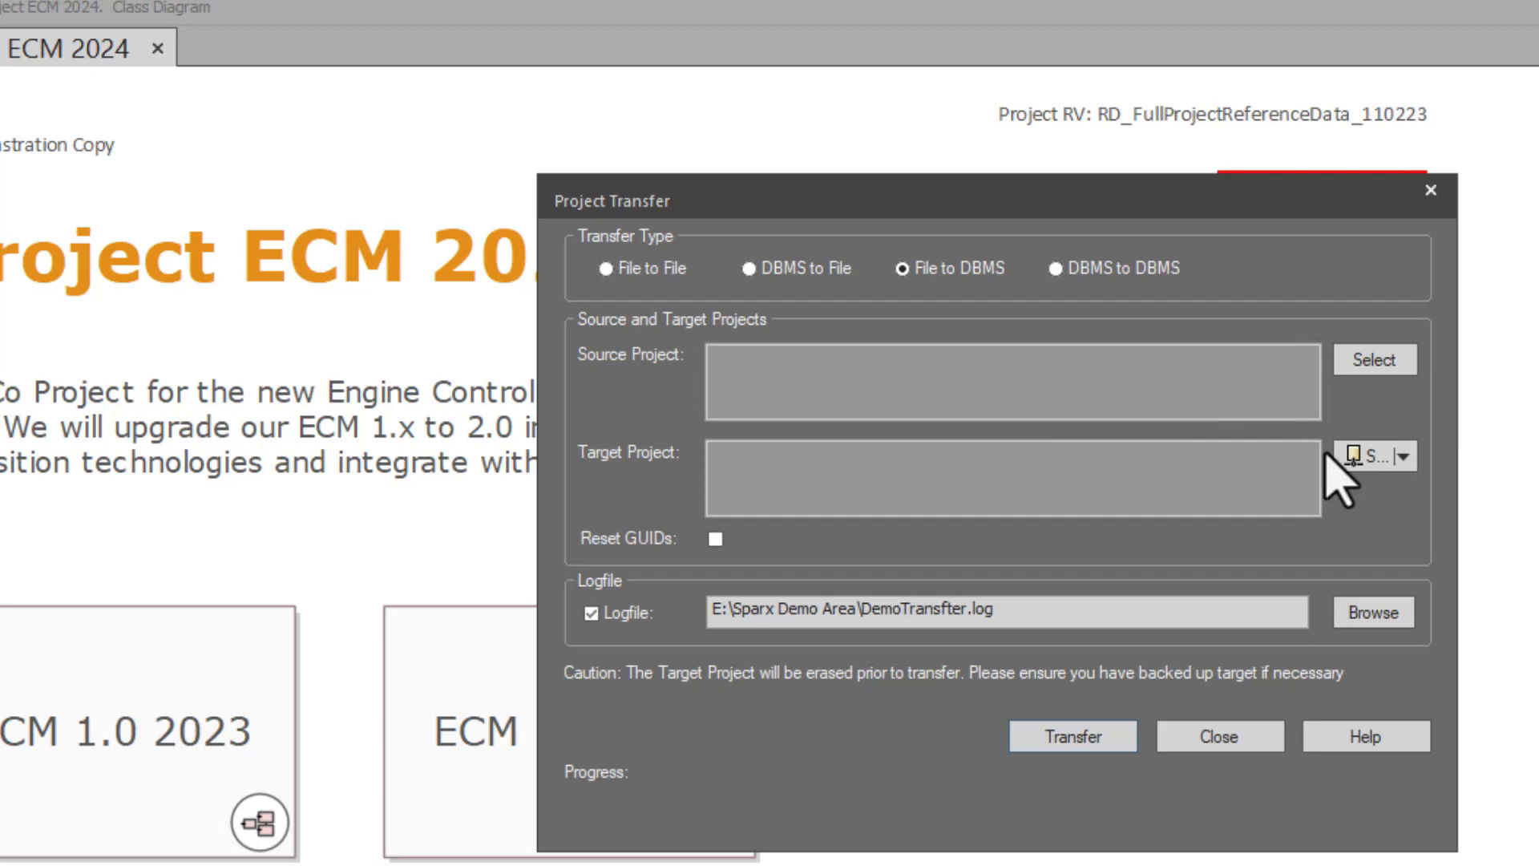
click(1377, 450)
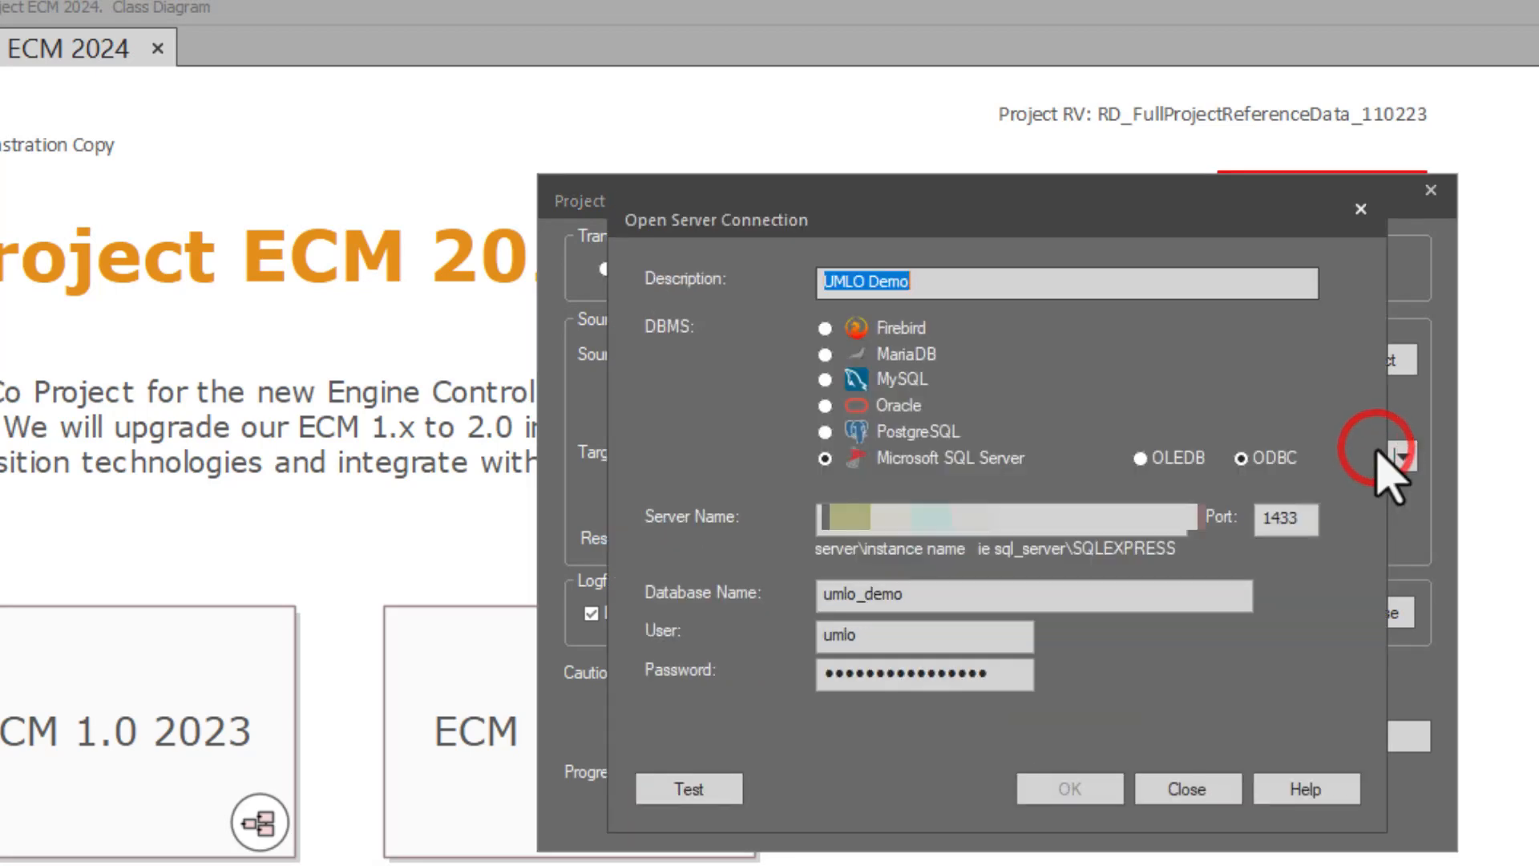
click(1193, 785)
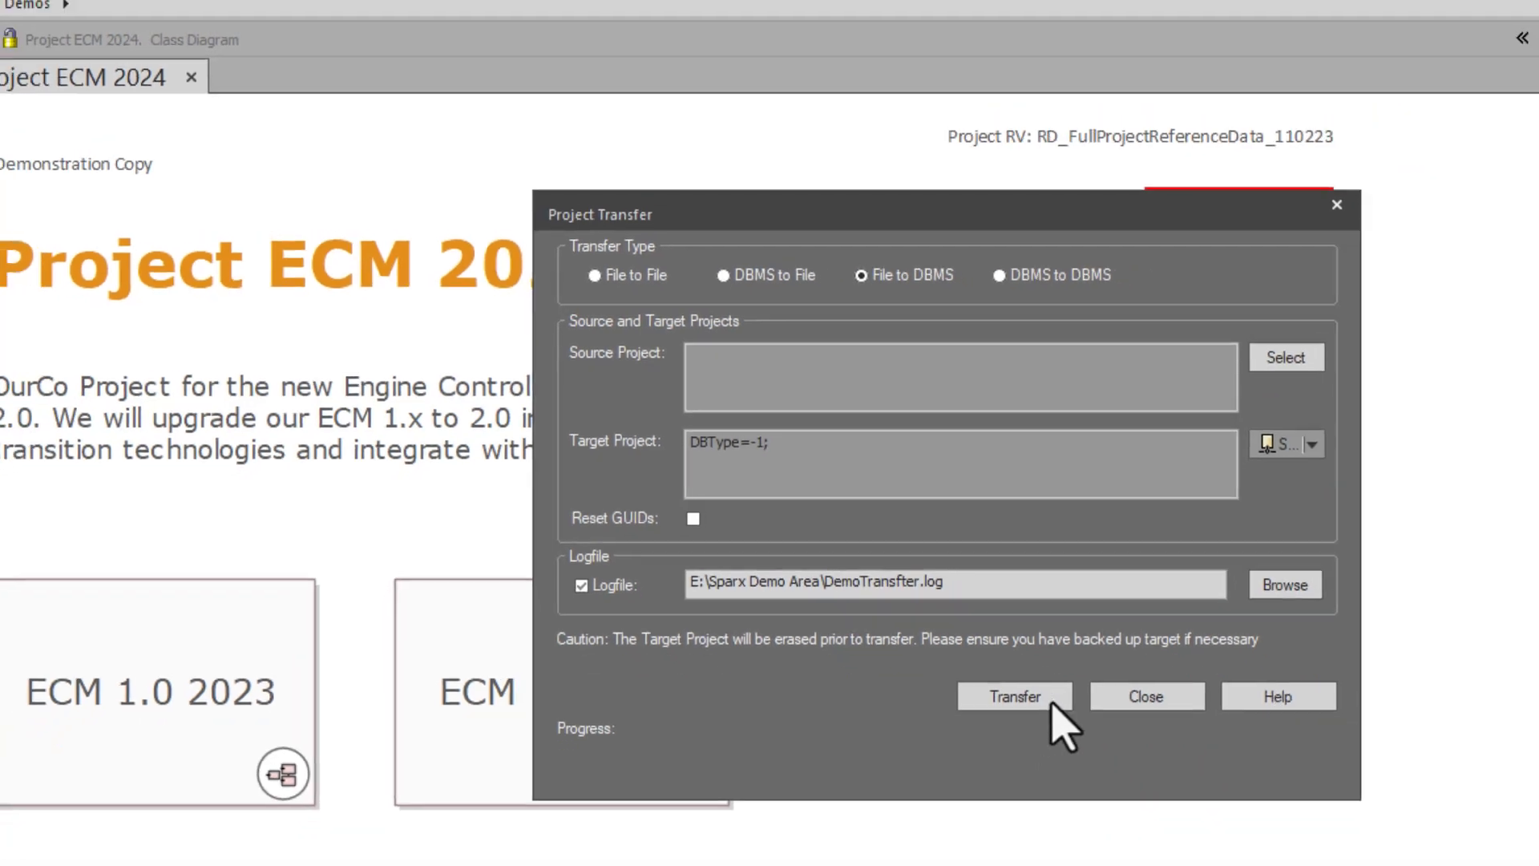
click(1147, 697)
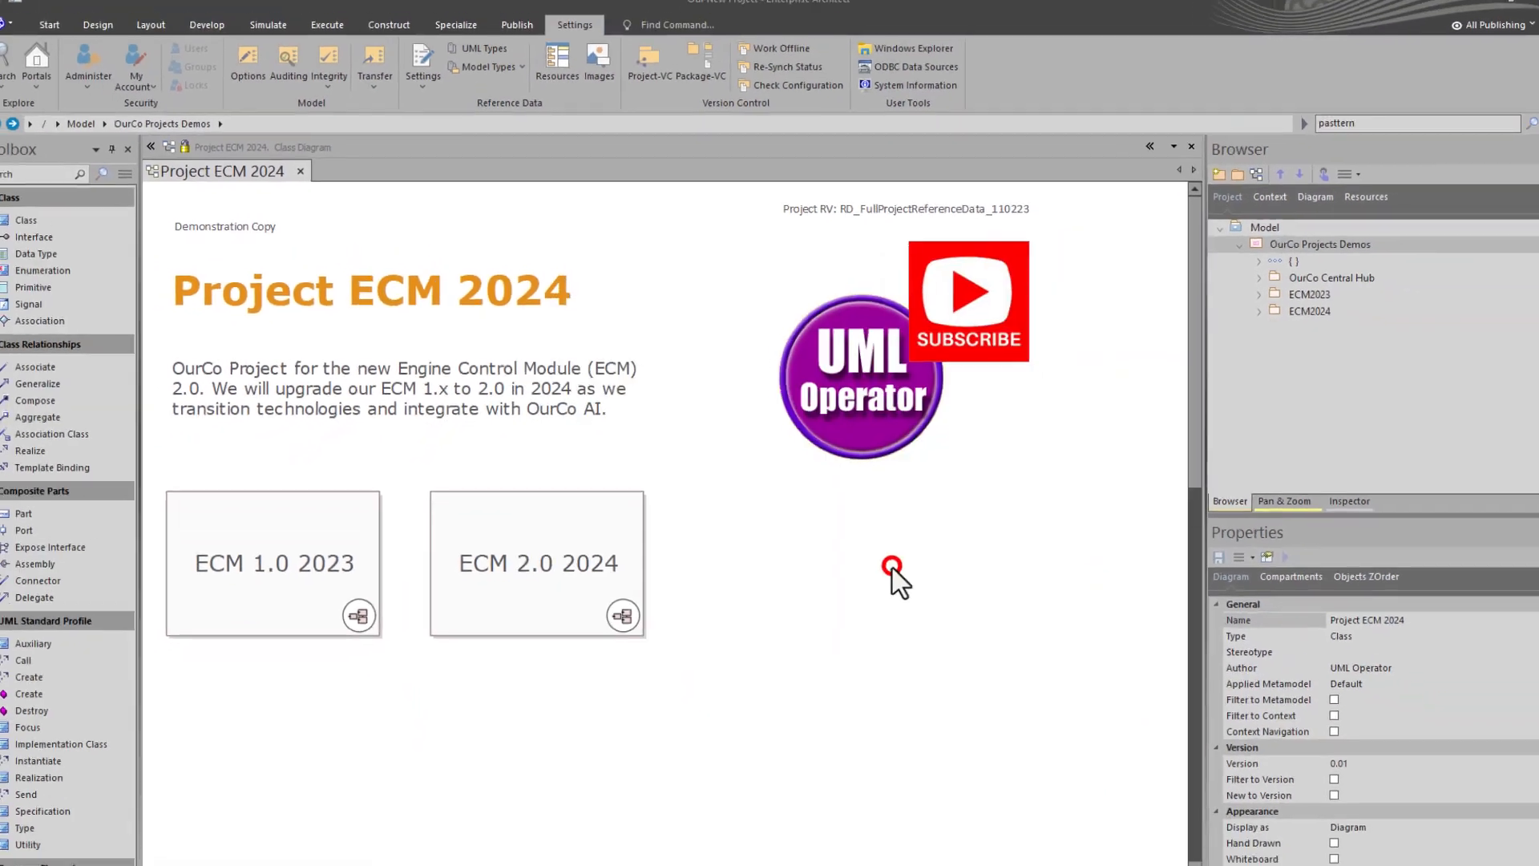